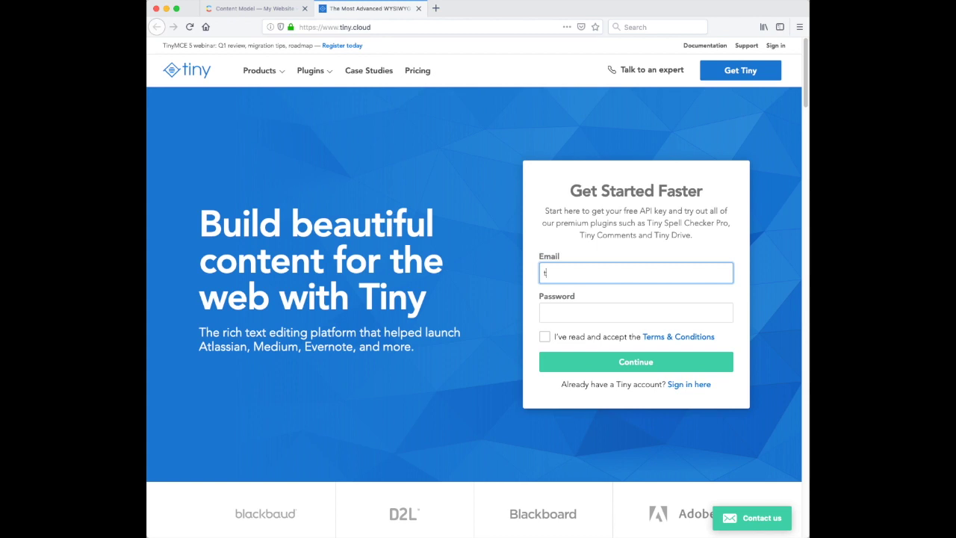
Step: Enter the account e-mail address and a password in the Tiny Cloud sign-up form
key(Tab)
text(p)
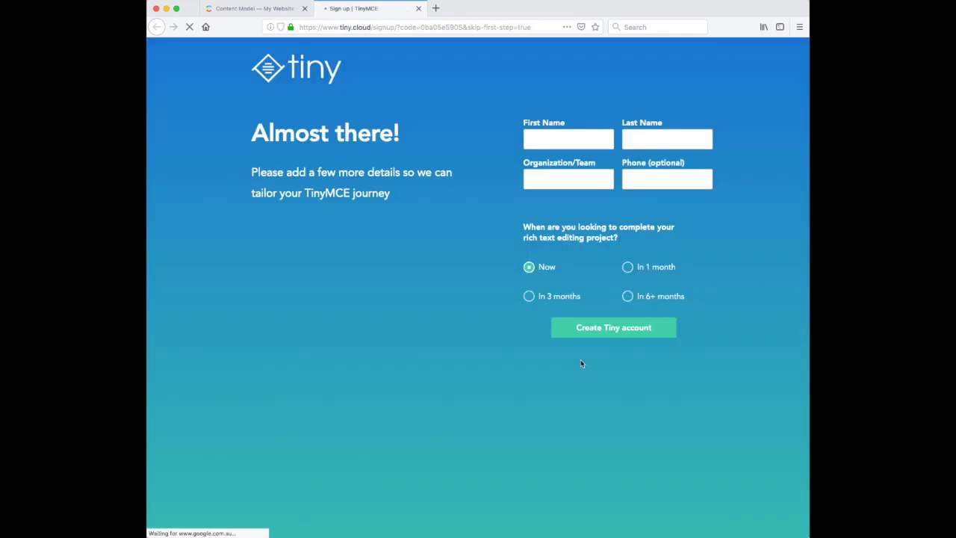
Step: Fill in first name, last name, organisation 'Tiny' and a phone number, then create the Tiny account
click(592, 139)
text(John)
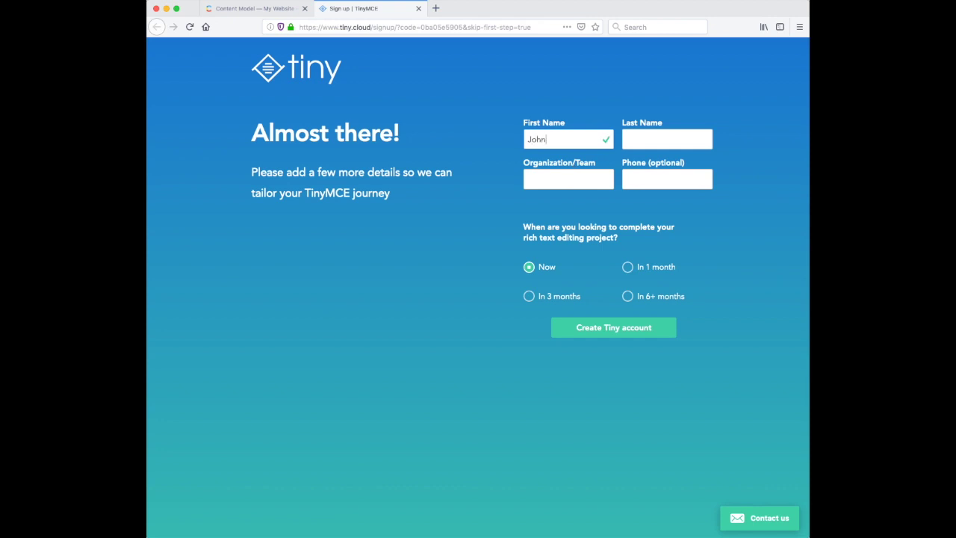
key(Tab)
text(Smith)
key(Tab)
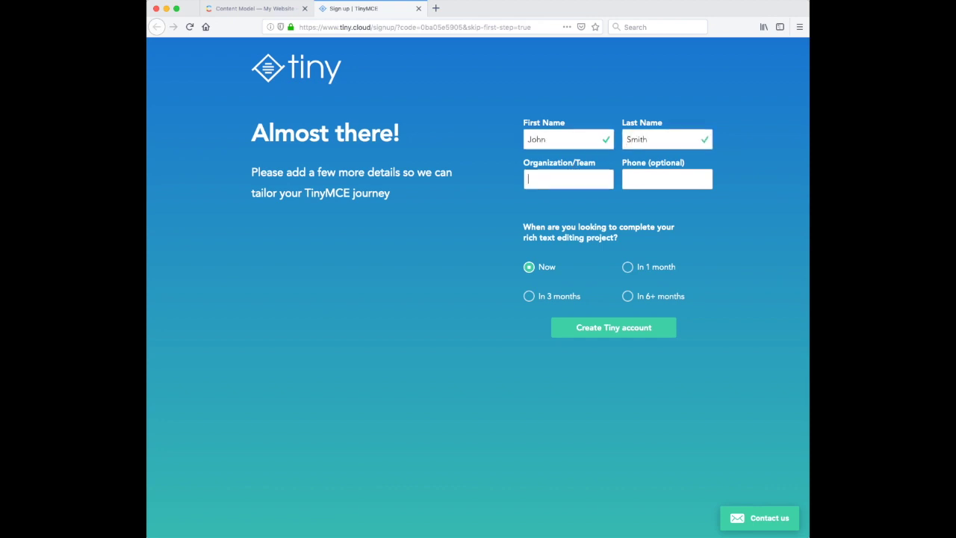
text(Tiny)
key(Tab)
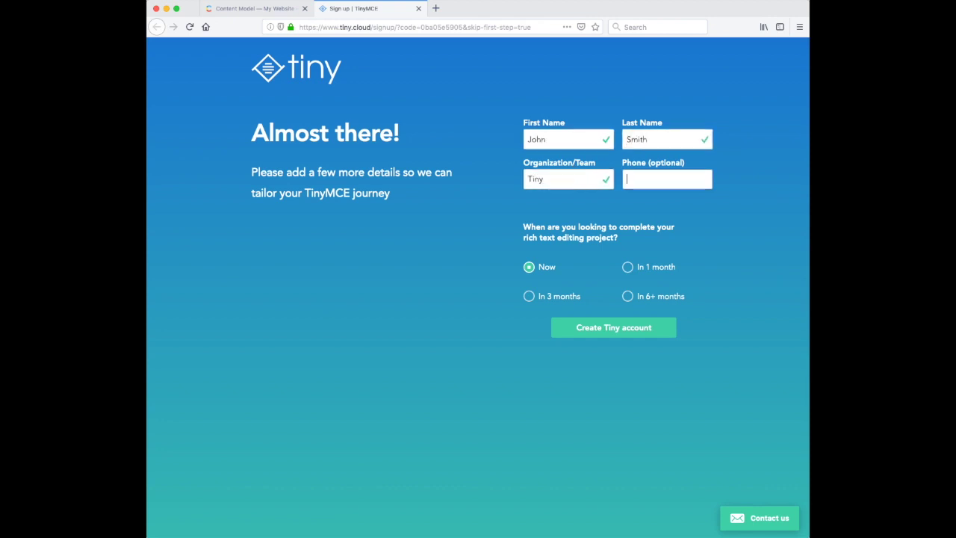
text(0712345678)
click(613, 326)
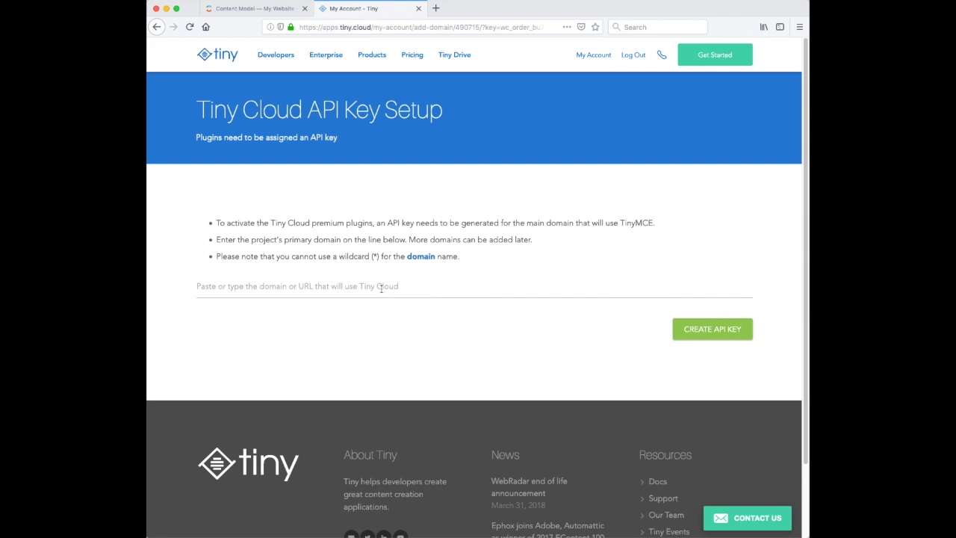
Step: Generate a Tiny Cloud API key for the domain contentful.tiny.cloud
click(381, 287)
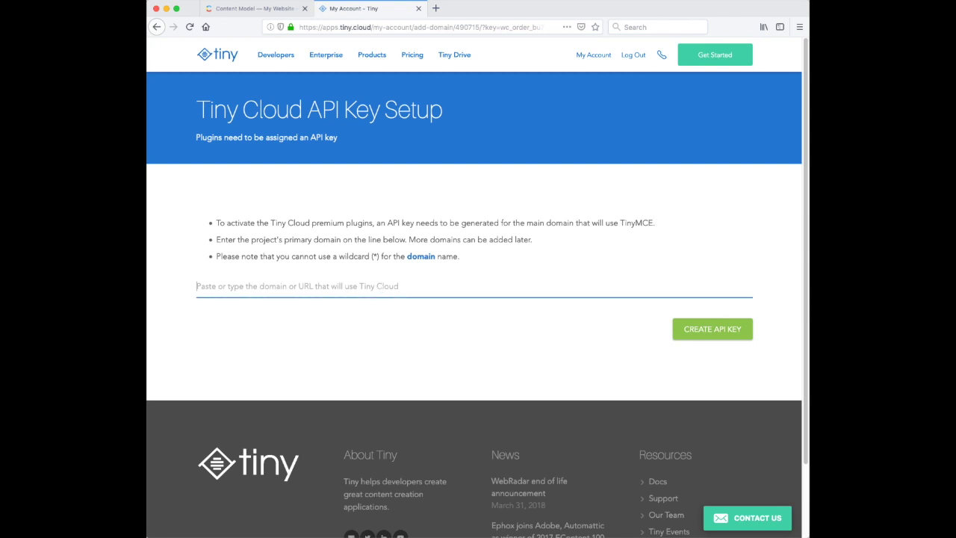
text(contentful.tin)
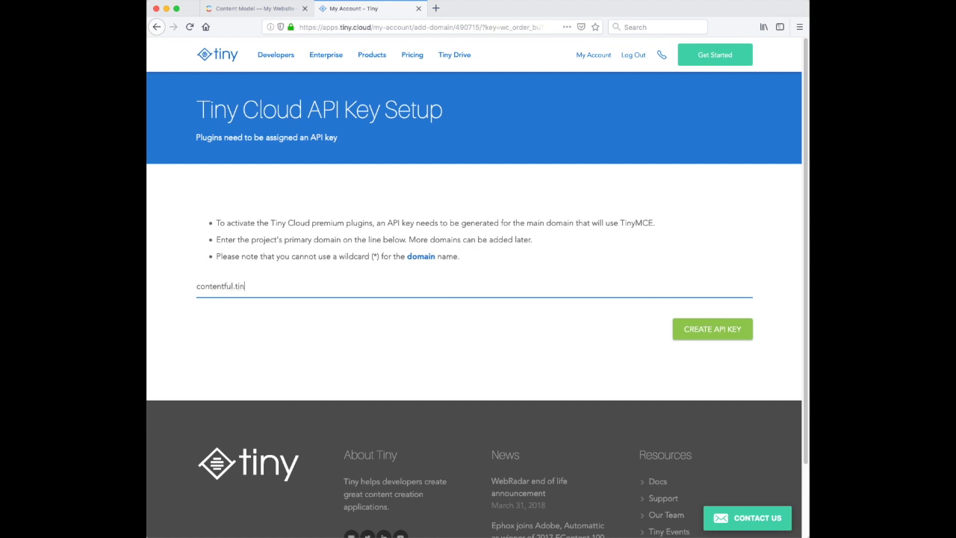
text(y.cloud)
click(697, 333)
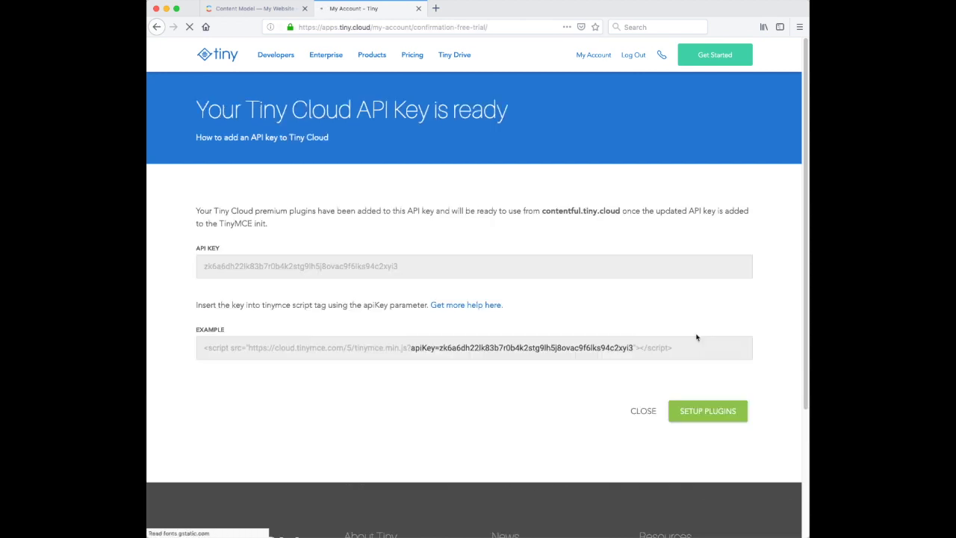
Step: Open the TinyMCE API key in the API Key Manager and confirm contentful.tiny.cloud is an accepted domain
click(713, 416)
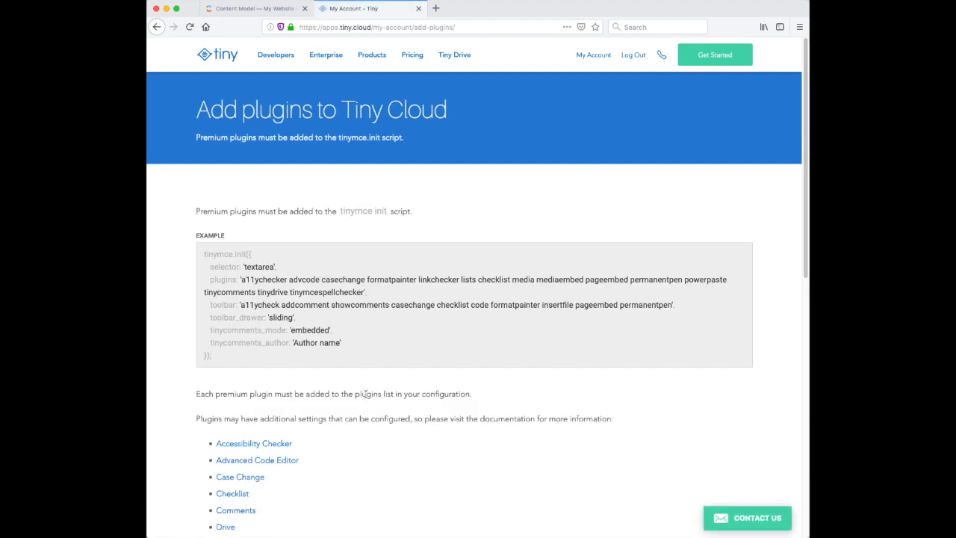
scroll(468, 381, down, 2)
scroll(468, 381, down, 6)
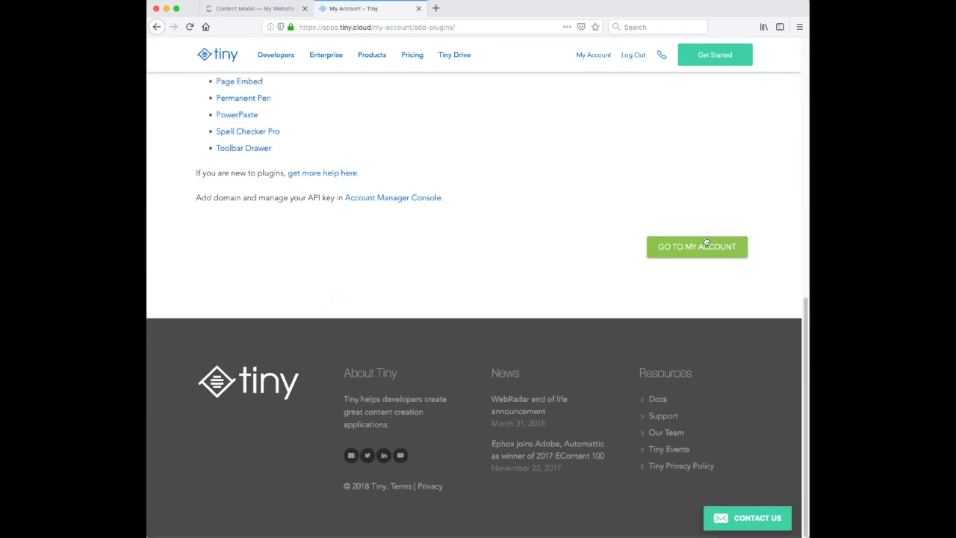
click(706, 248)
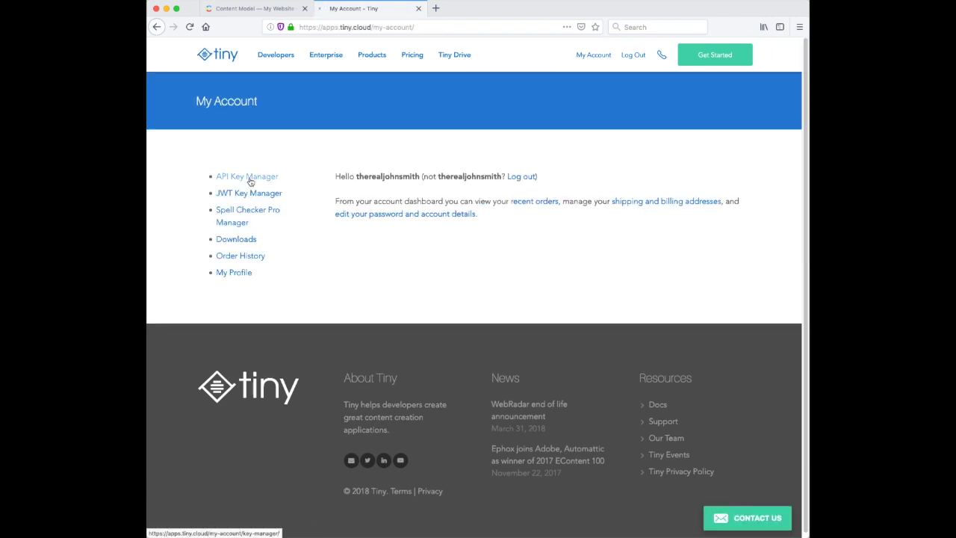
click(250, 179)
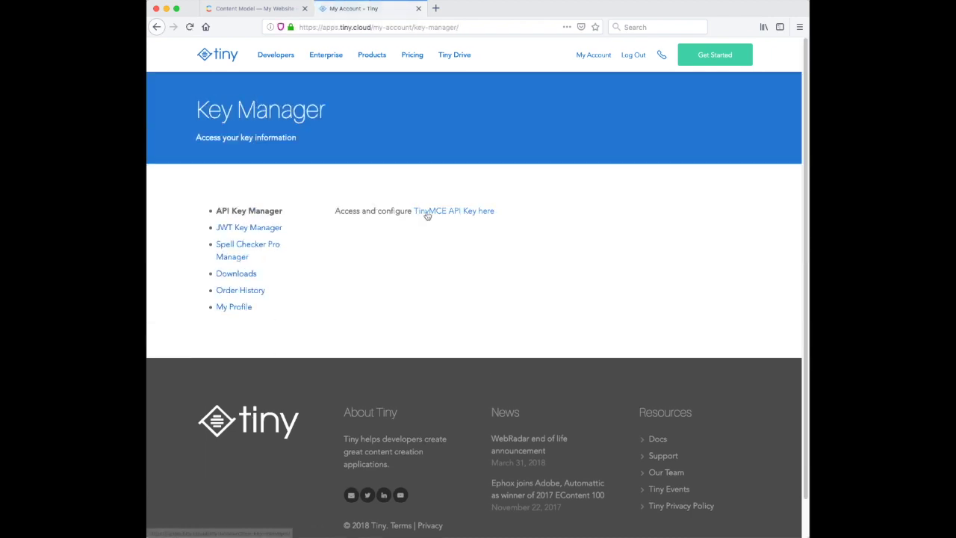
click(441, 215)
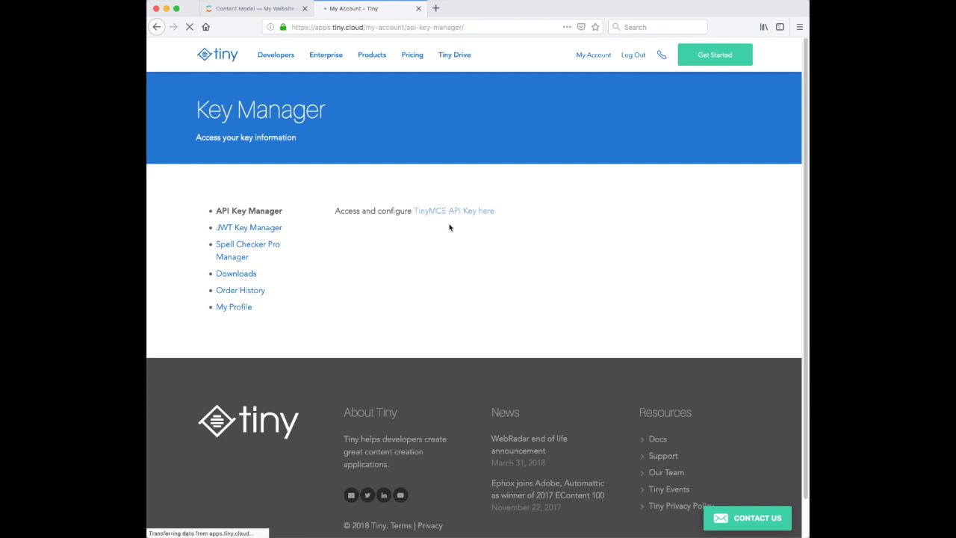
scroll(458, 380, down, 1)
scroll(456, 379, down, 1)
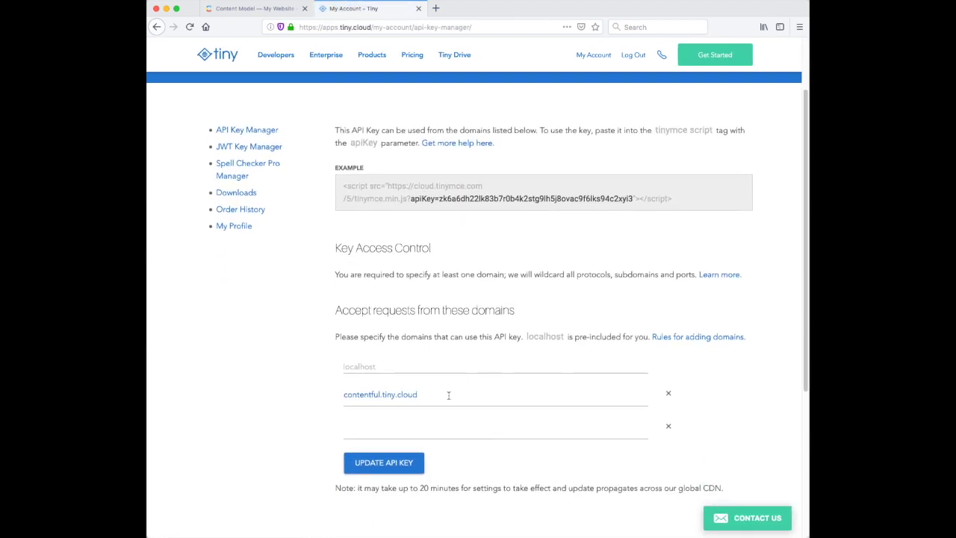
drag(442, 396, 327, 394)
click(295, 406)
Step: Install the TinyMCE extension from Settings > Extensions using its pasted GitHub extension.json URL
click(273, 9)
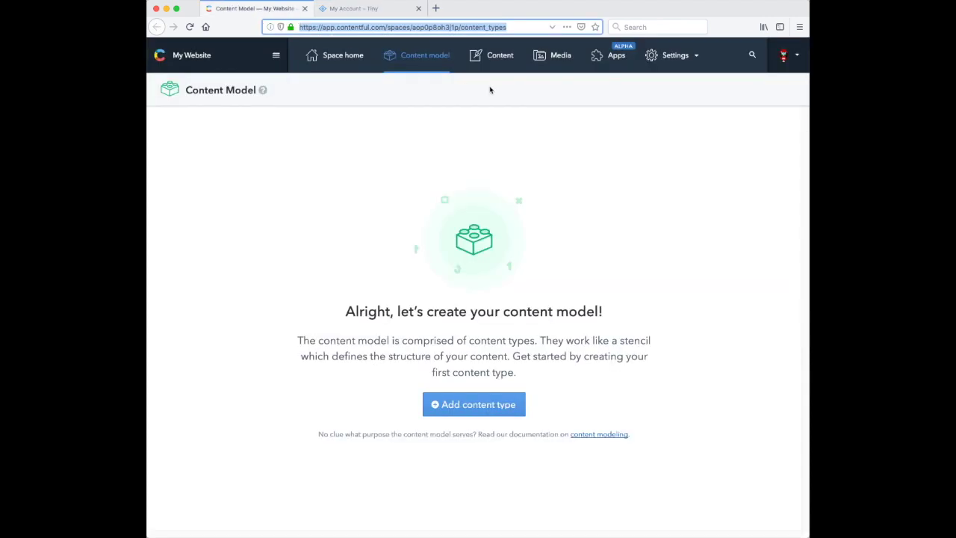
click(679, 58)
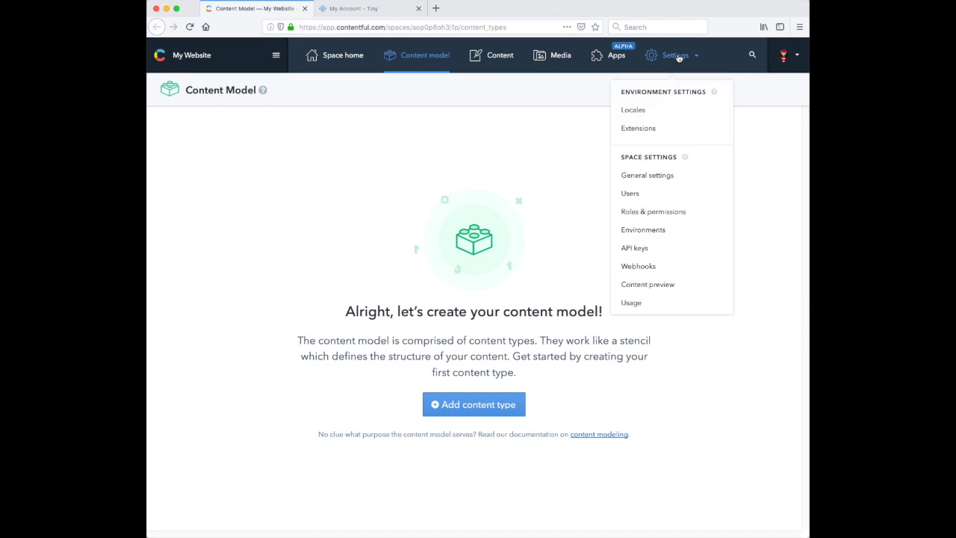
click(659, 131)
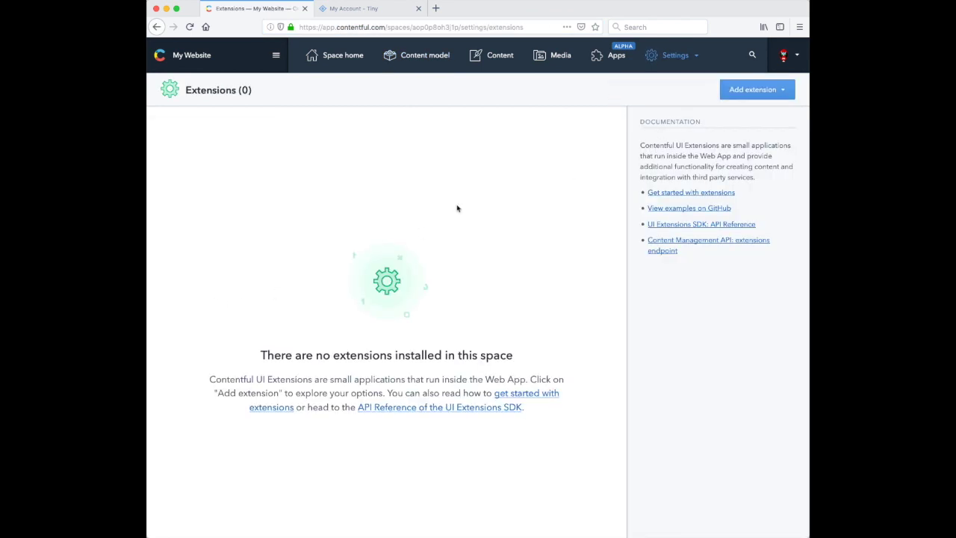
click(779, 90)
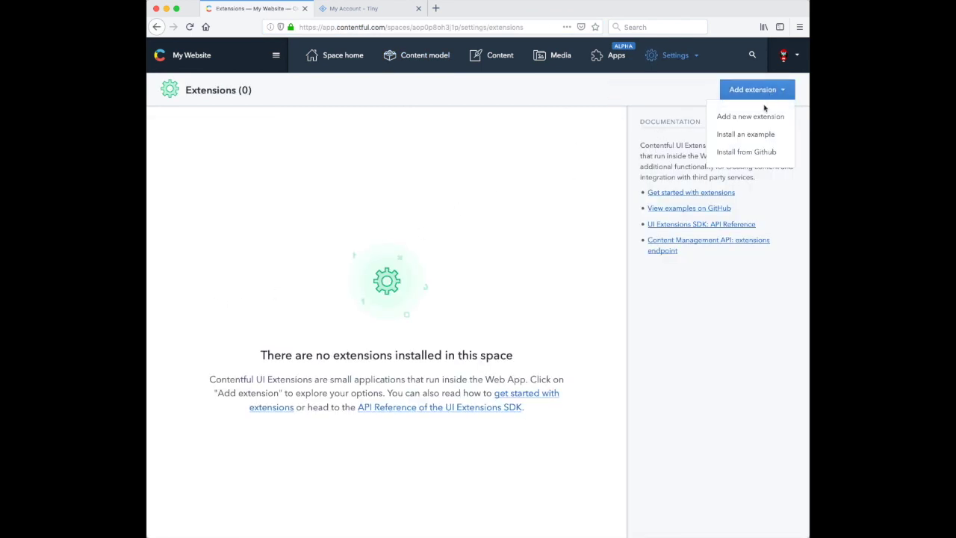
click(749, 154)
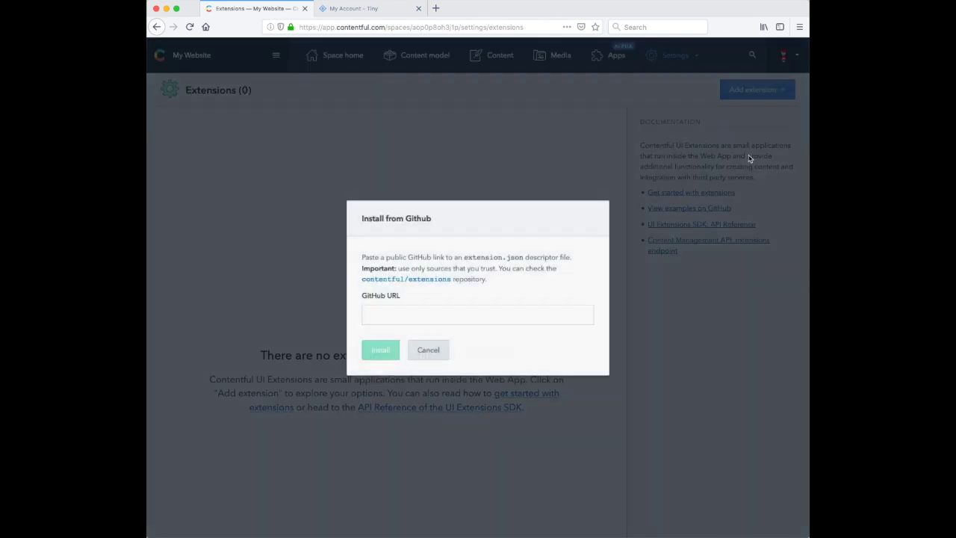
click(397, 316)
text(https://github.com/tinymce/tinymce-contentful/blob/master/extension.json)
click(381, 352)
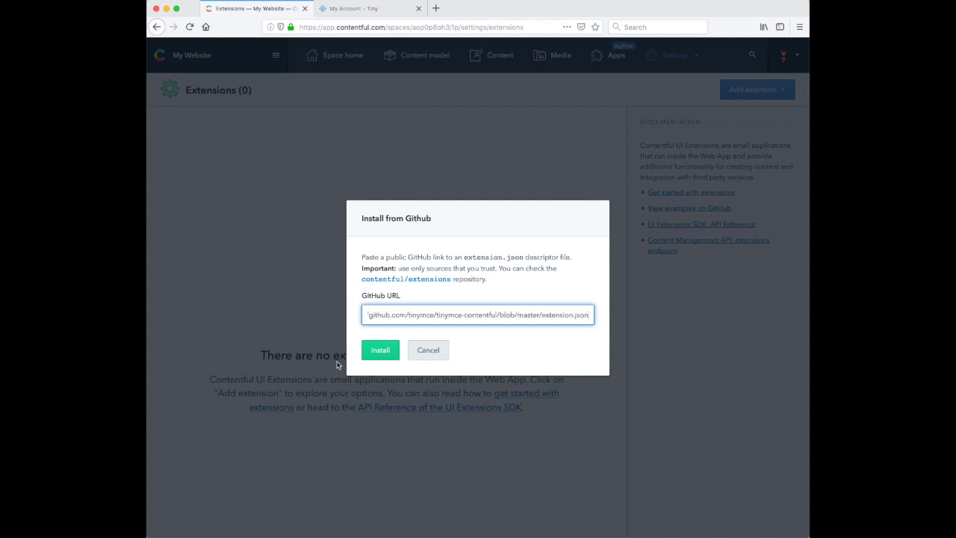
click(372, 354)
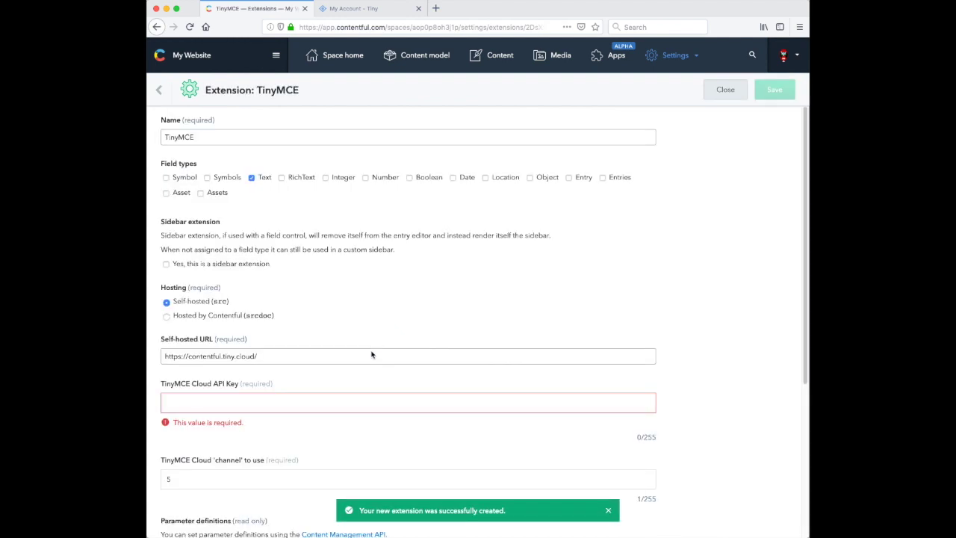
Step: Copy the API key value from the Tiny Cloud API Key Manager
click(351, 8)
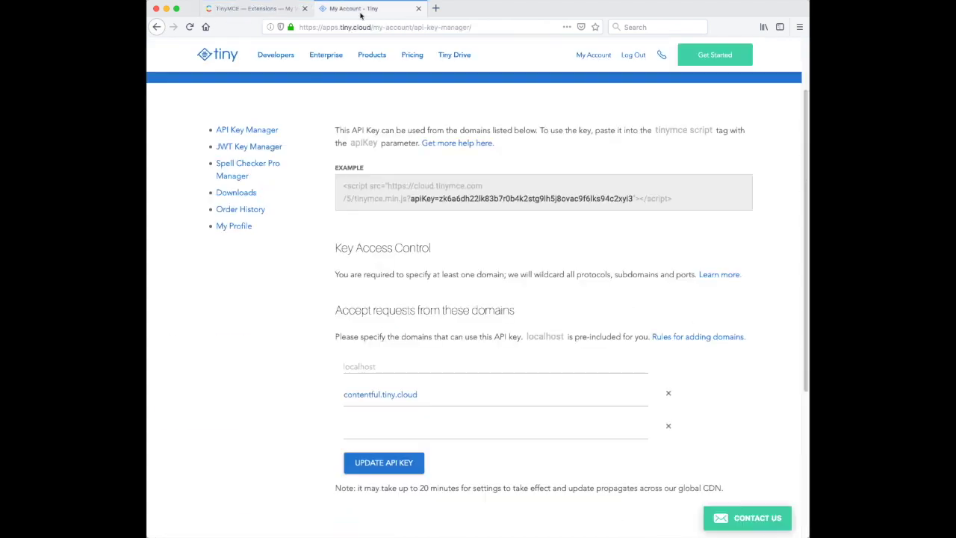
double_click(515, 199)
right_click(515, 198)
click(534, 203)
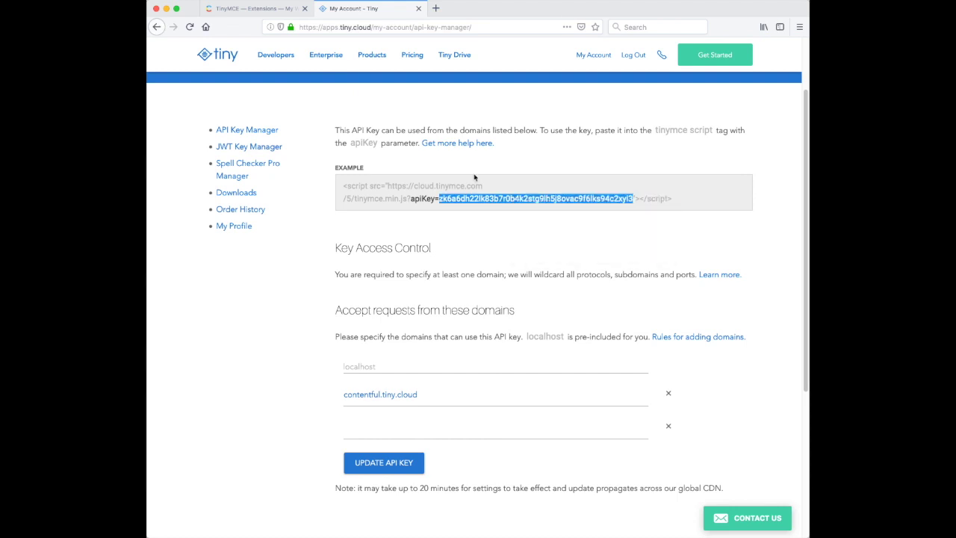
Step: Paste the key into the TinyMCE Cloud API Key field, save the extension, and go to Content model
click(263, 12)
right_click(281, 405)
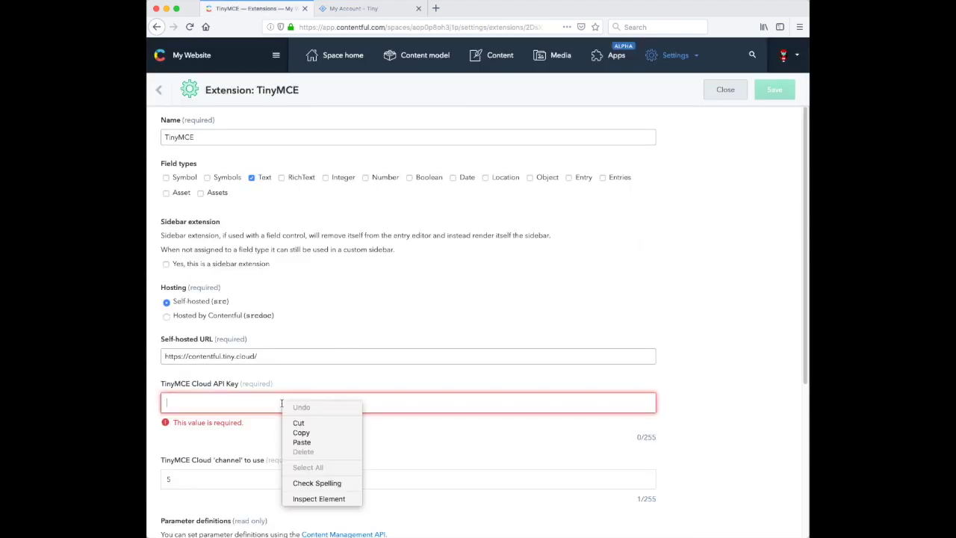
click(313, 442)
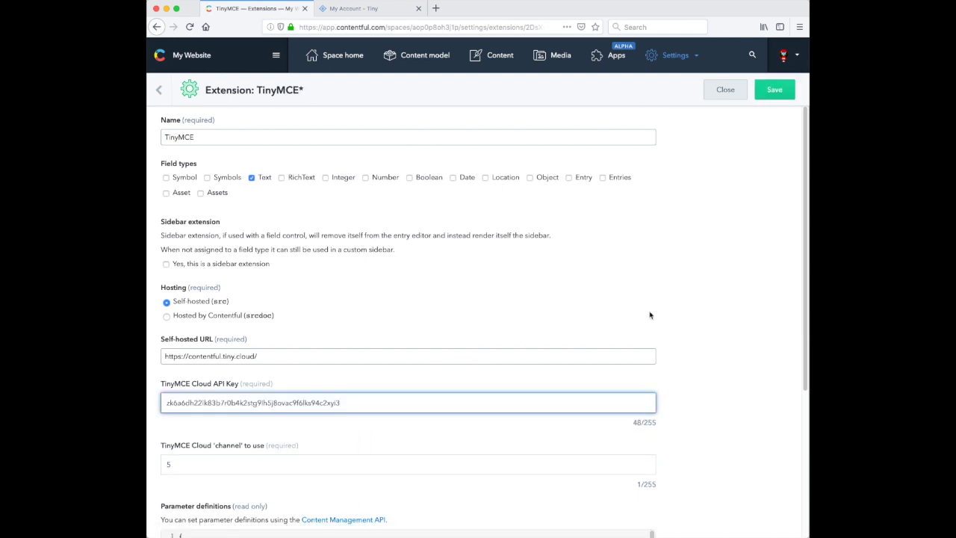
scroll(685, 314, down, 5)
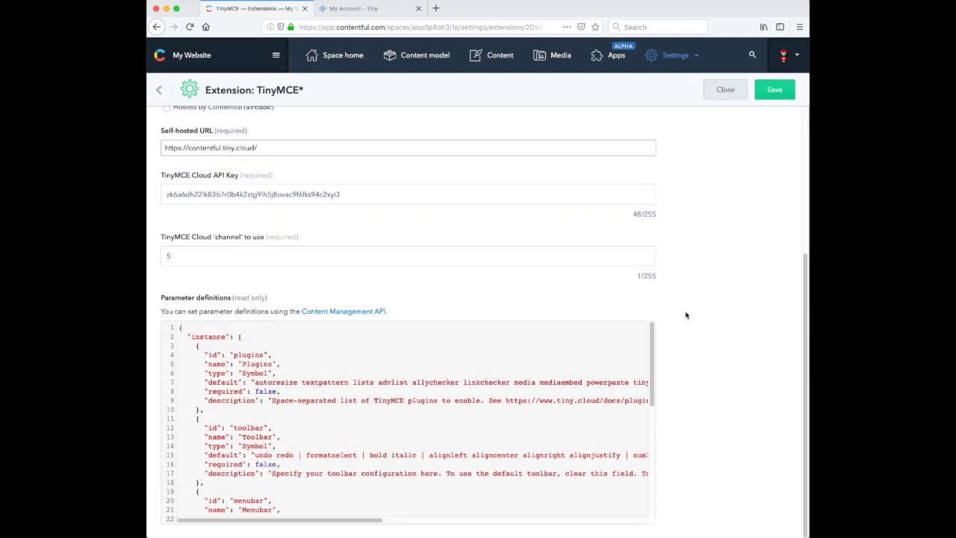
scroll(685, 314, up, 5)
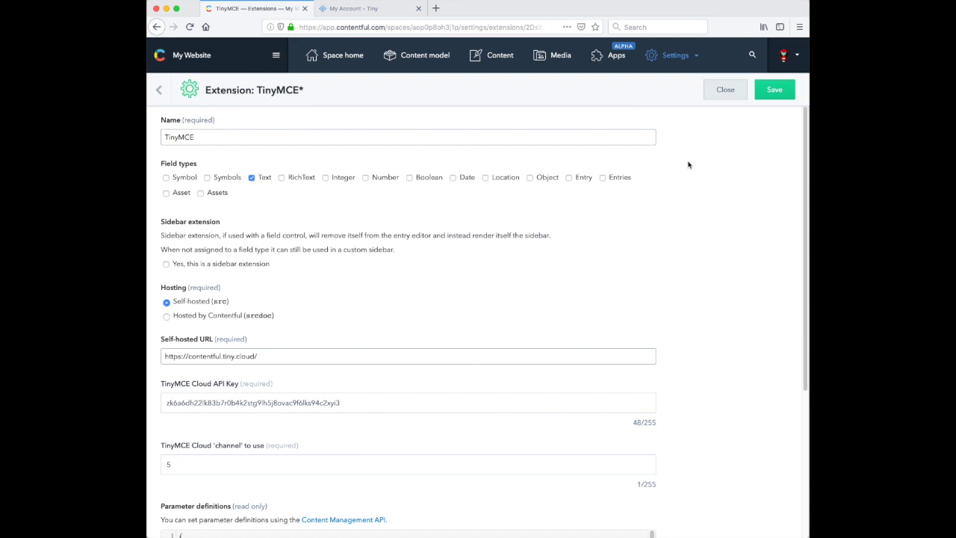
click(772, 91)
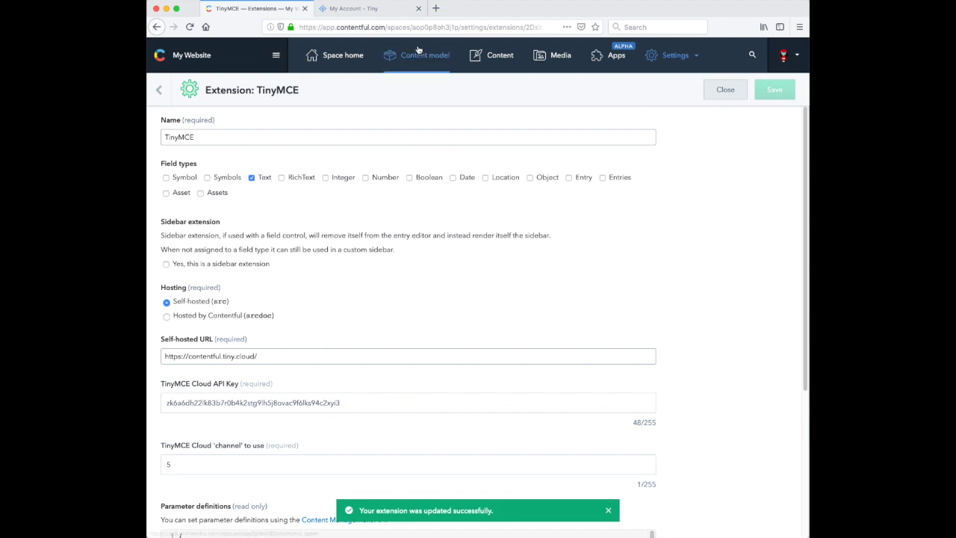
click(422, 69)
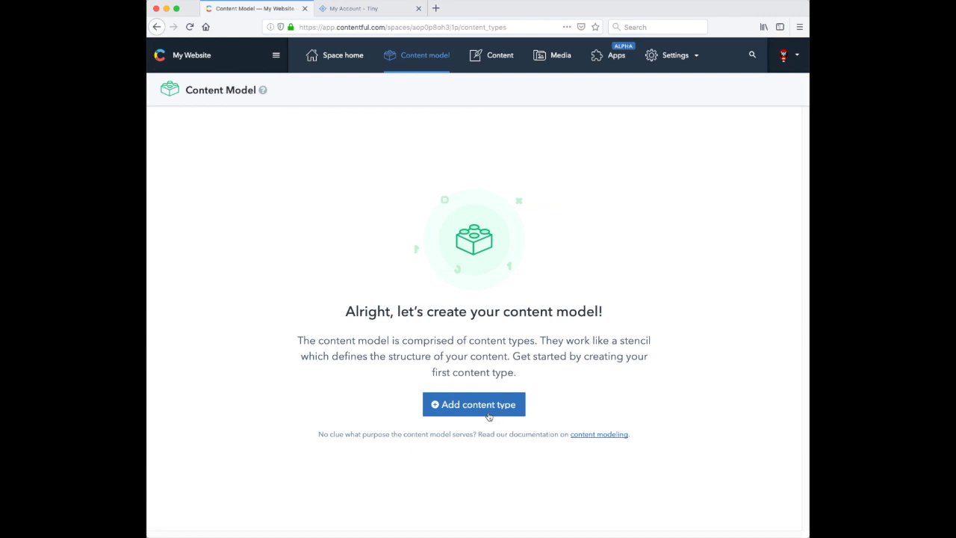
Step: Create a content type named 'Post' and start adding a Text field to it
click(441, 406)
click(404, 218)
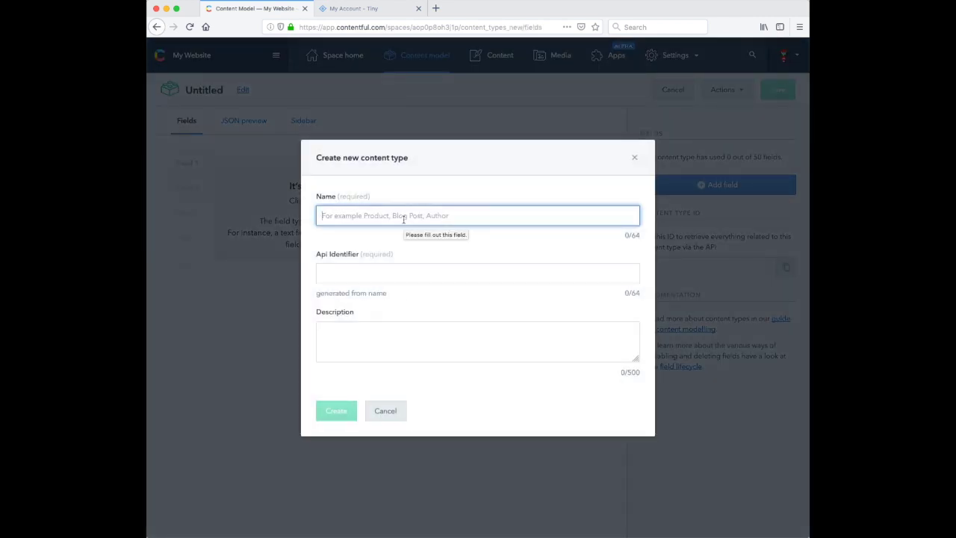
text(Post)
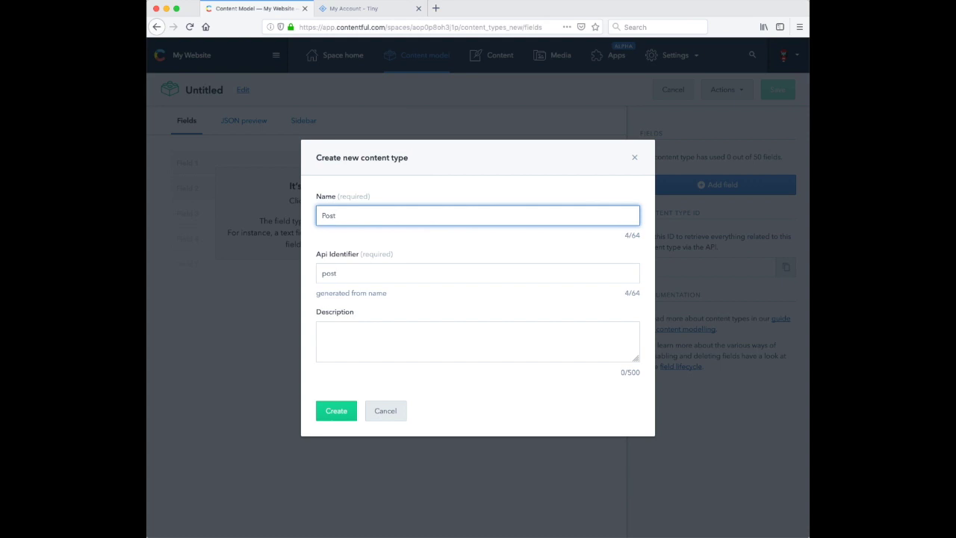
click(340, 416)
click(699, 185)
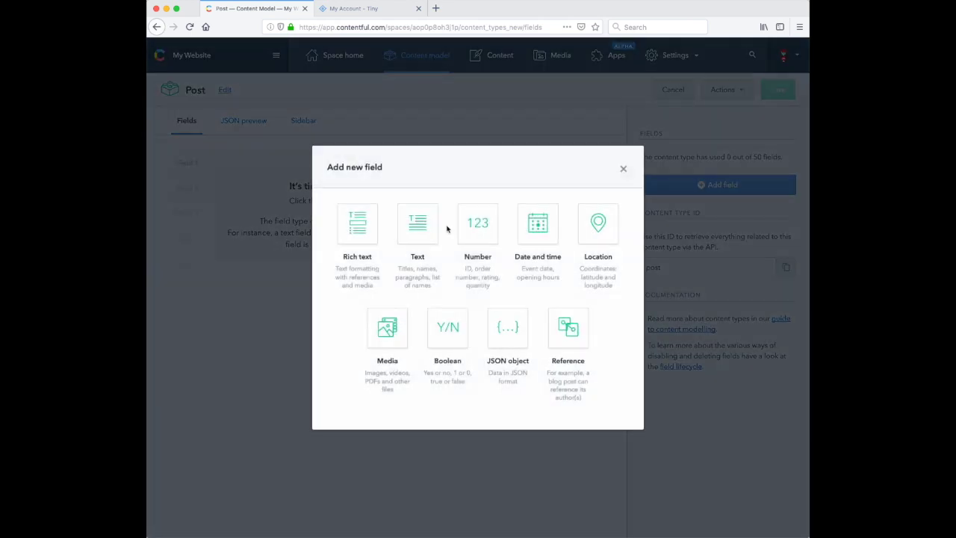
click(416, 233)
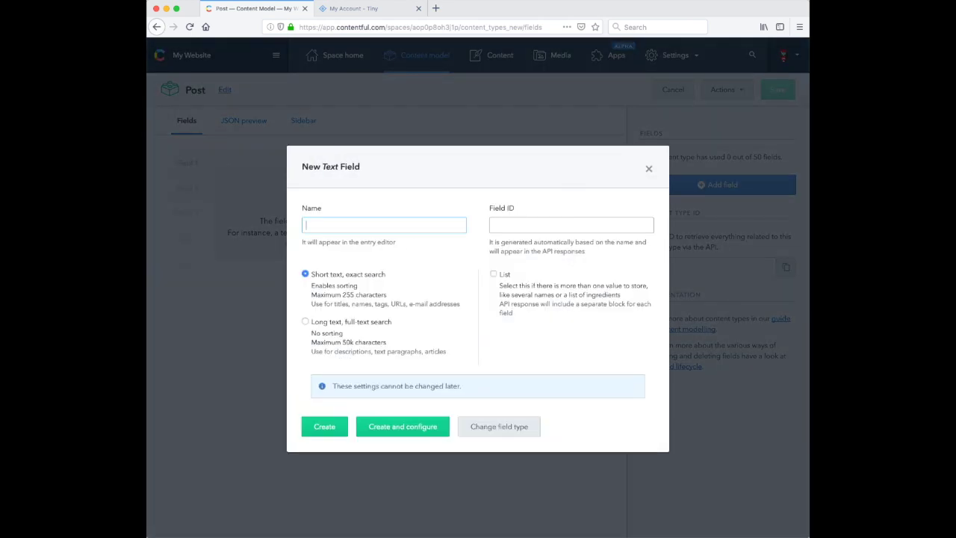
Step: Create the 'Title' field, then add a long-text 'Body' field with full-text search
text(Title)
click(322, 426)
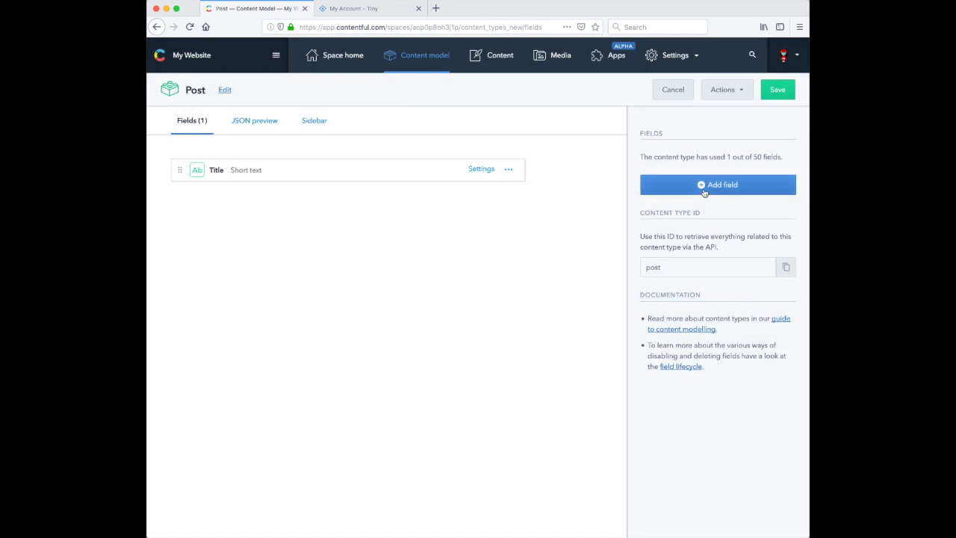
click(704, 192)
click(407, 225)
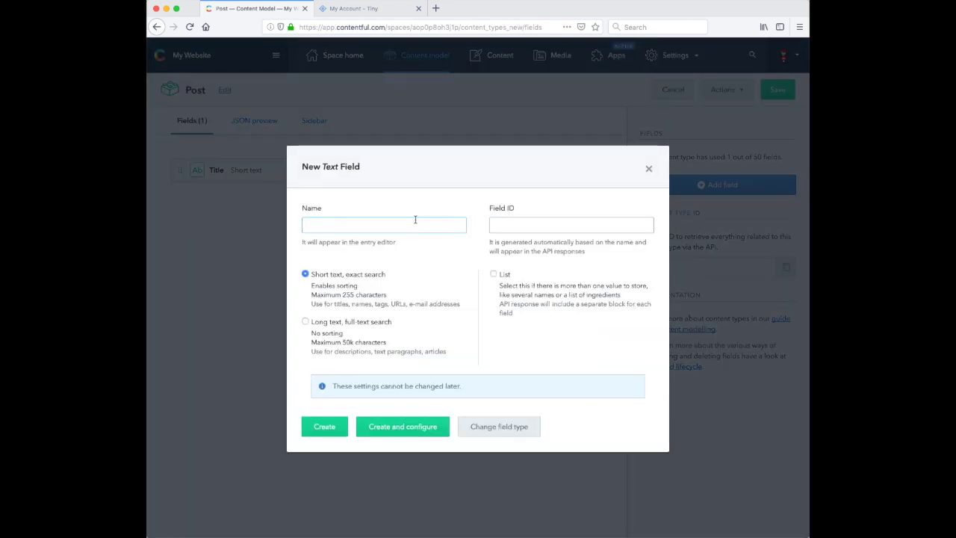
text(Body)
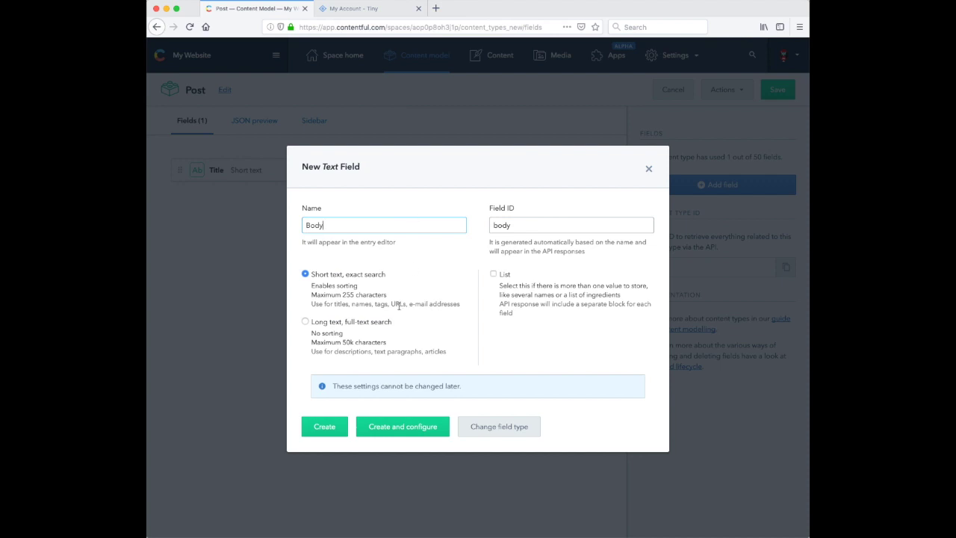
click(340, 323)
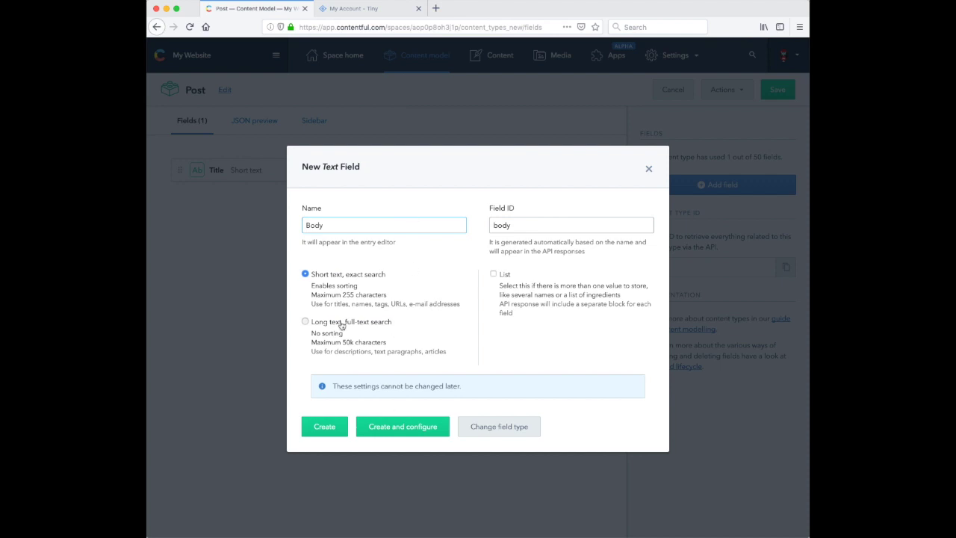
click(386, 427)
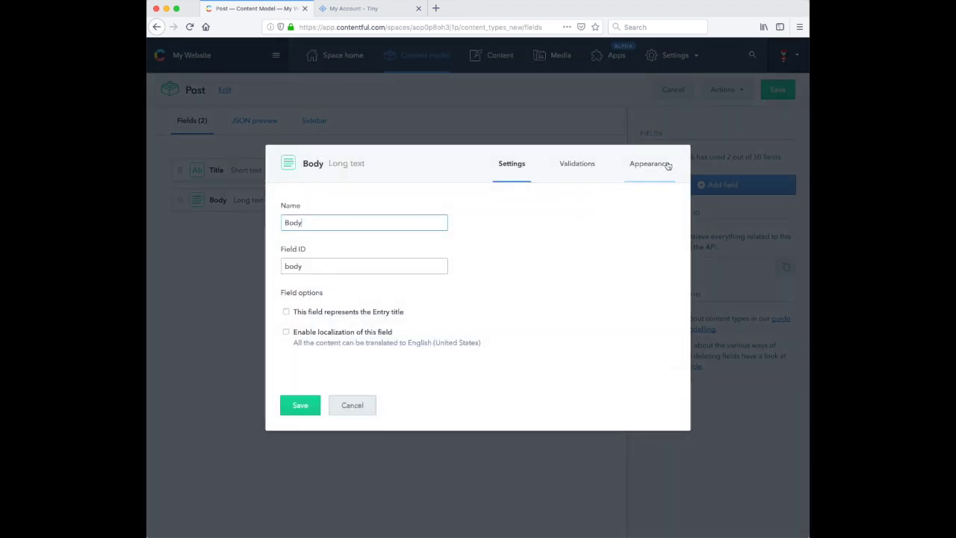
Step: Set the Body field's appearance to TinyMCE, review its plugins and toolbar, and save the settings
click(667, 164)
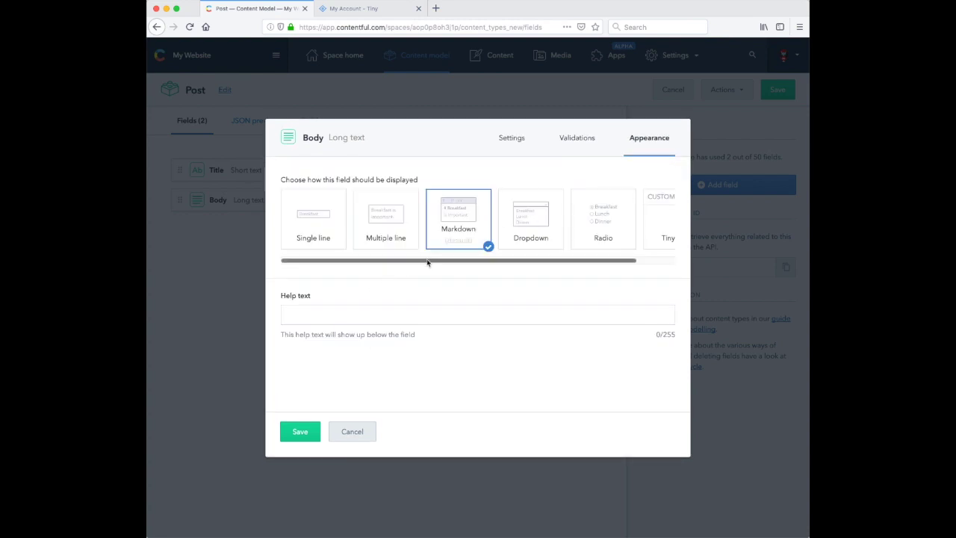
drag(428, 261, 598, 259)
click(642, 238)
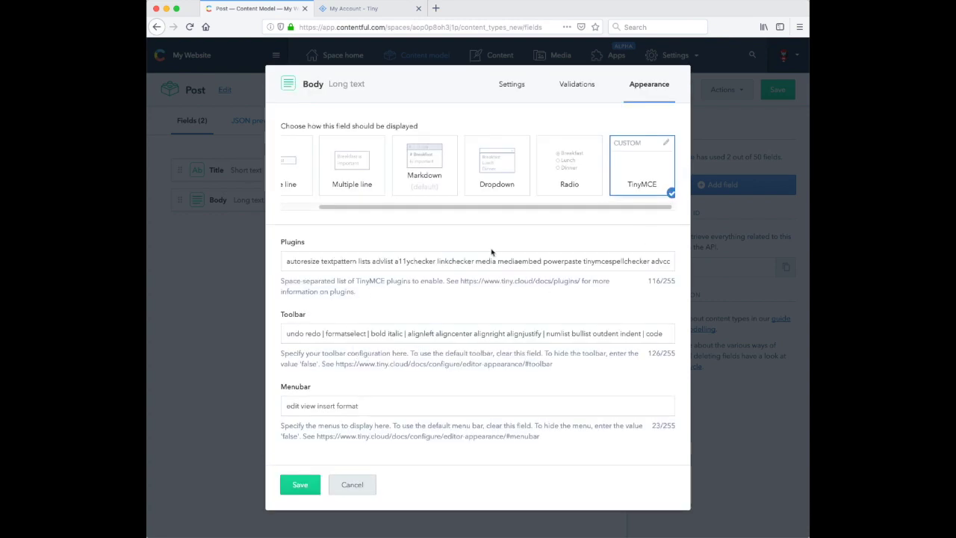
click(543, 263)
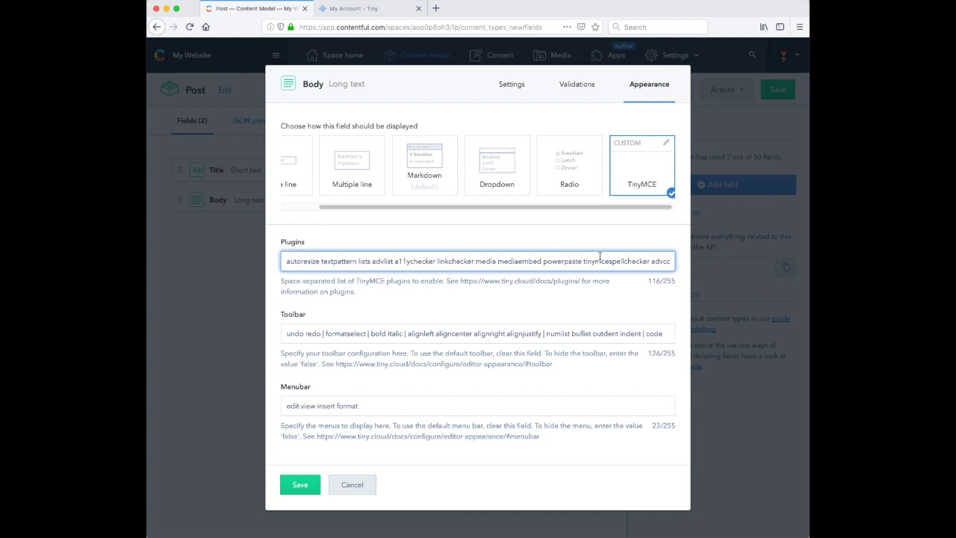
key(End)
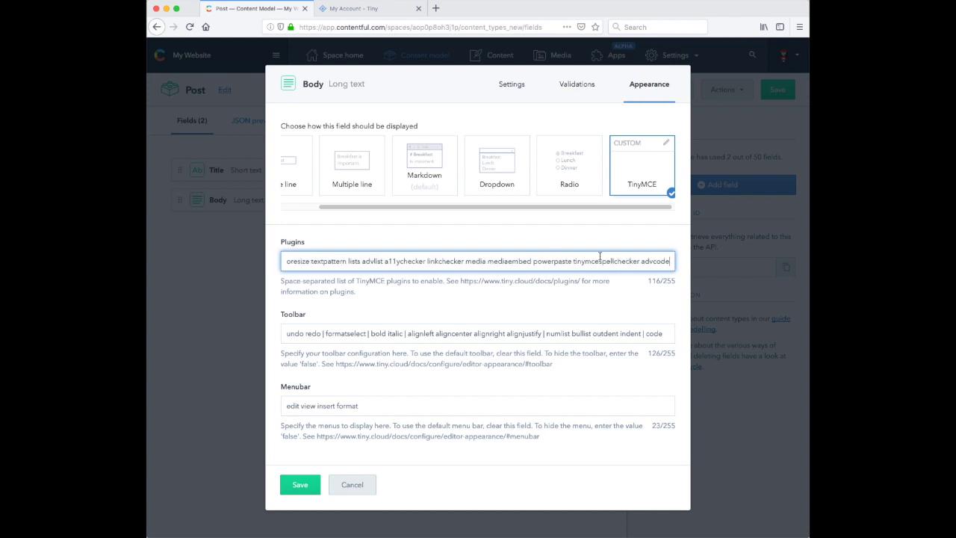
click(573, 333)
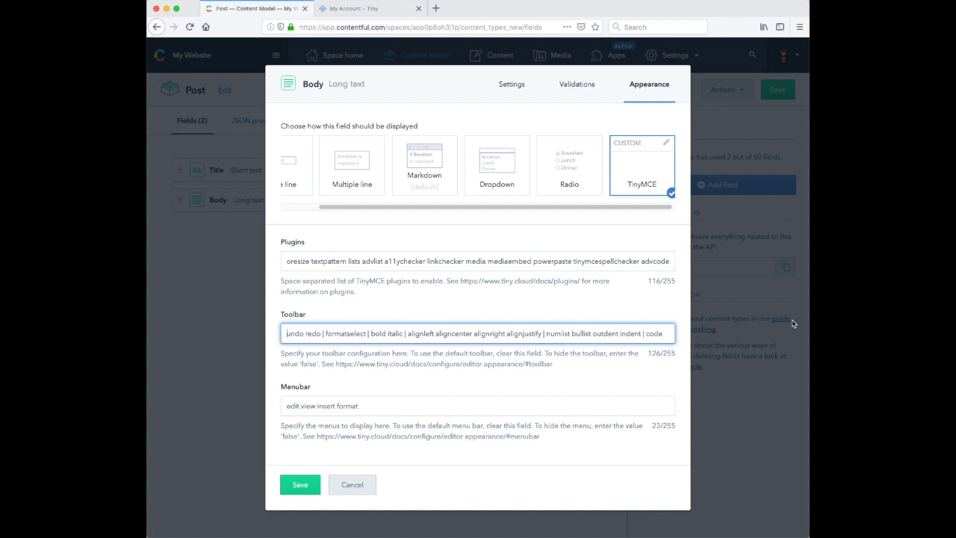
click(301, 484)
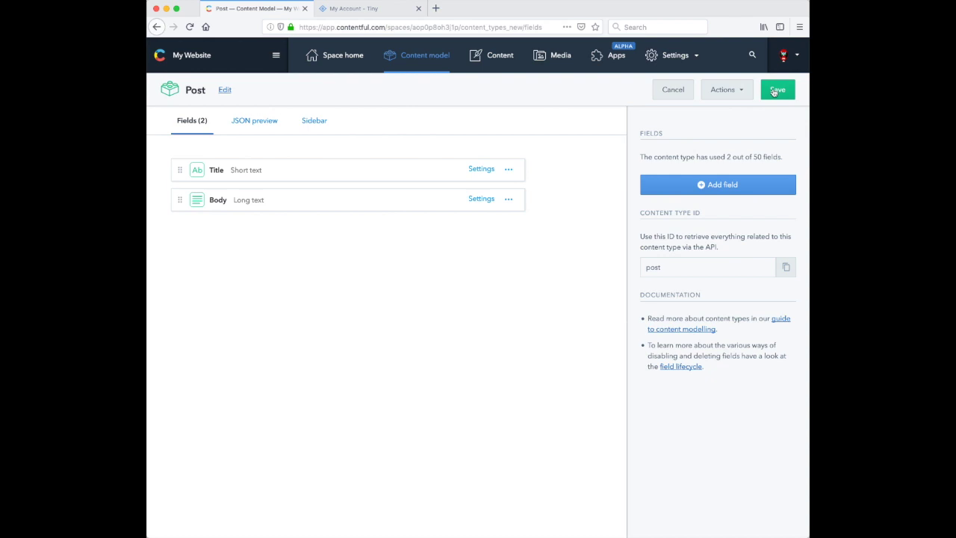
Step: Save the Post content type and create a new Post entry titled 'My First Post'
click(775, 90)
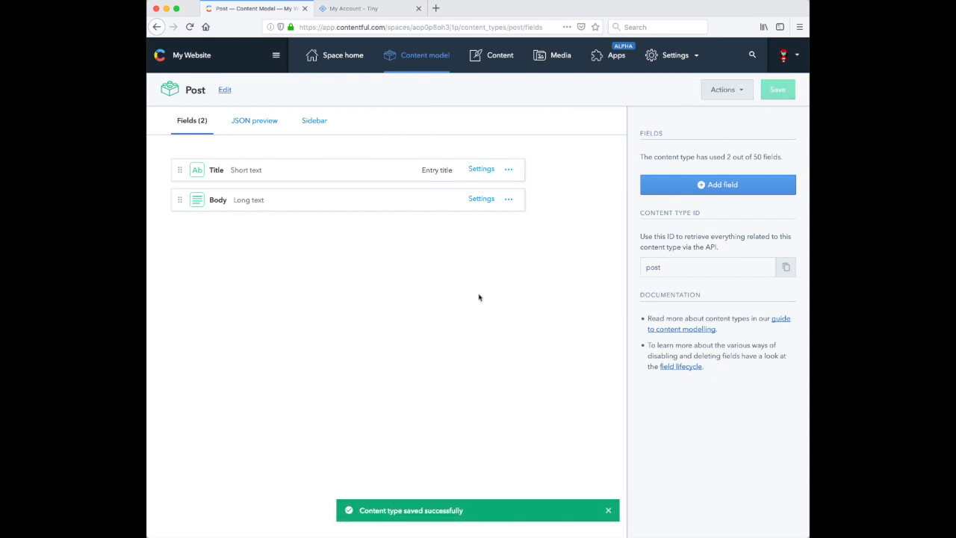
click(498, 62)
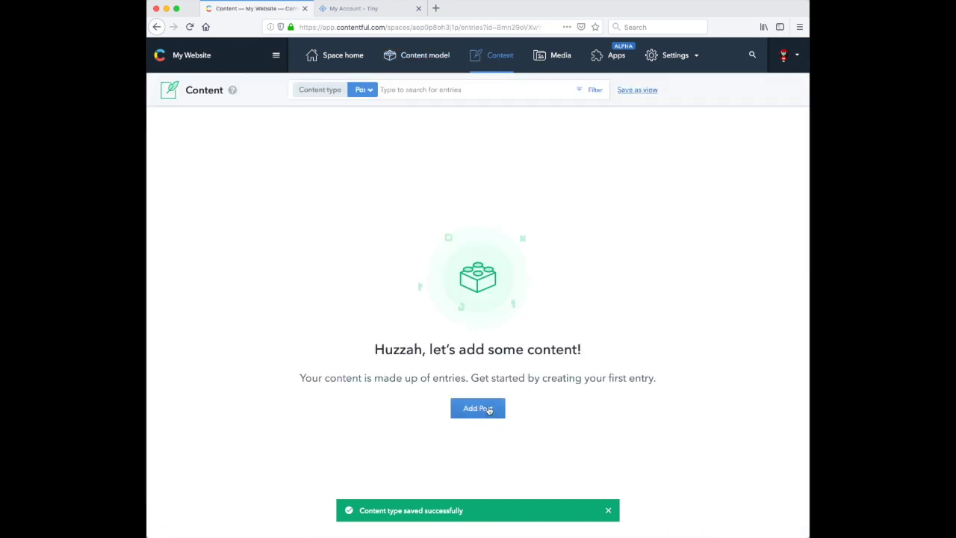
click(487, 409)
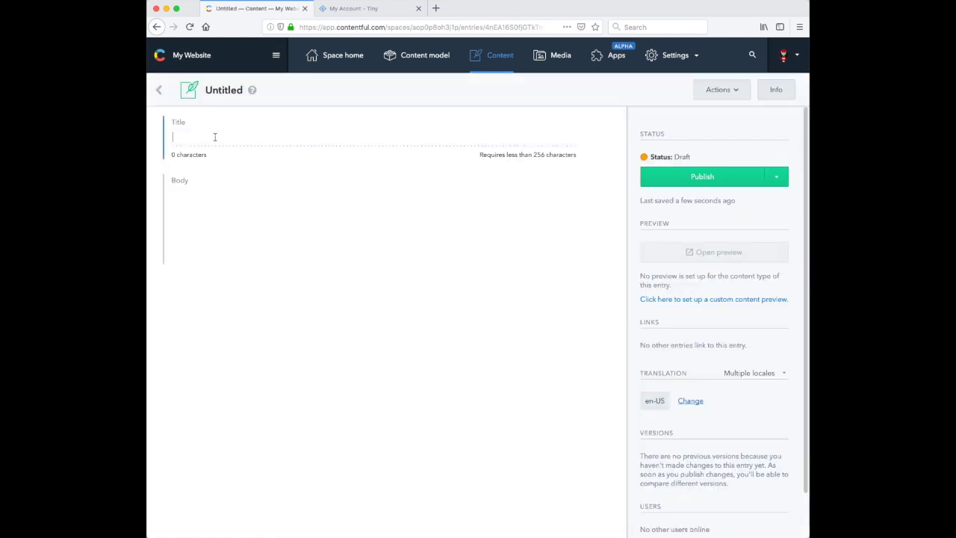
text(My Fir)
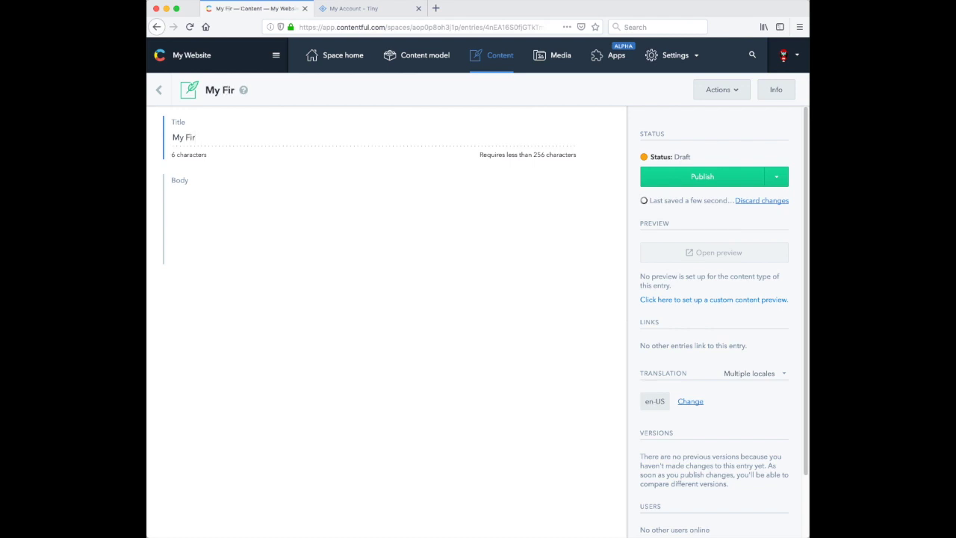
text(st Post)
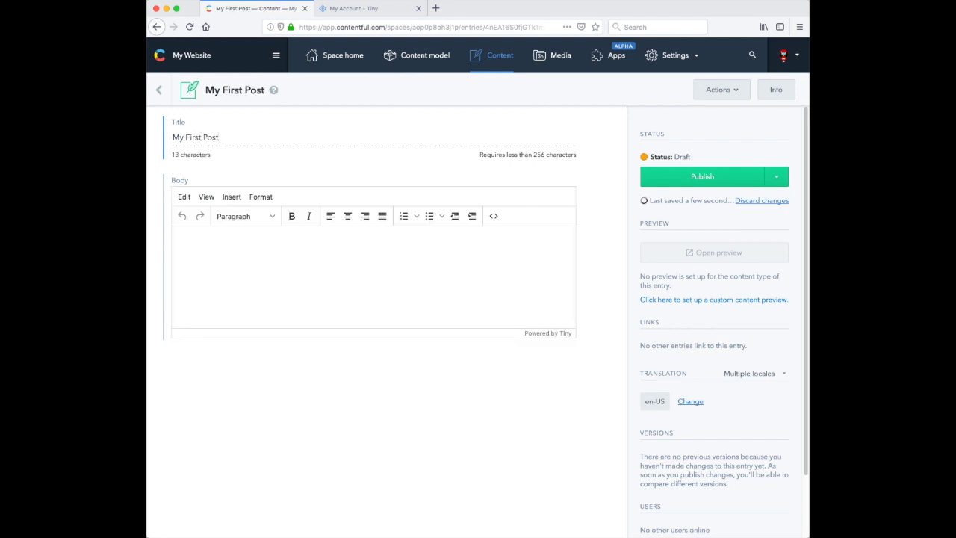
Step: Type 'Hello from TinyMCE' and 'Spelling as you type' in Body, correcting 'Splling' to 'Spelling'
click(211, 250)
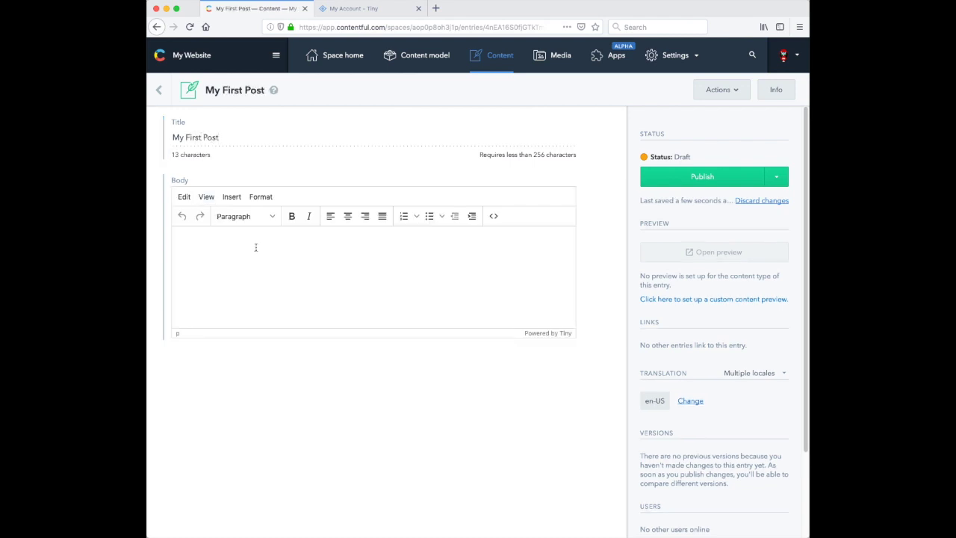
text(Hello from TinyMCE )
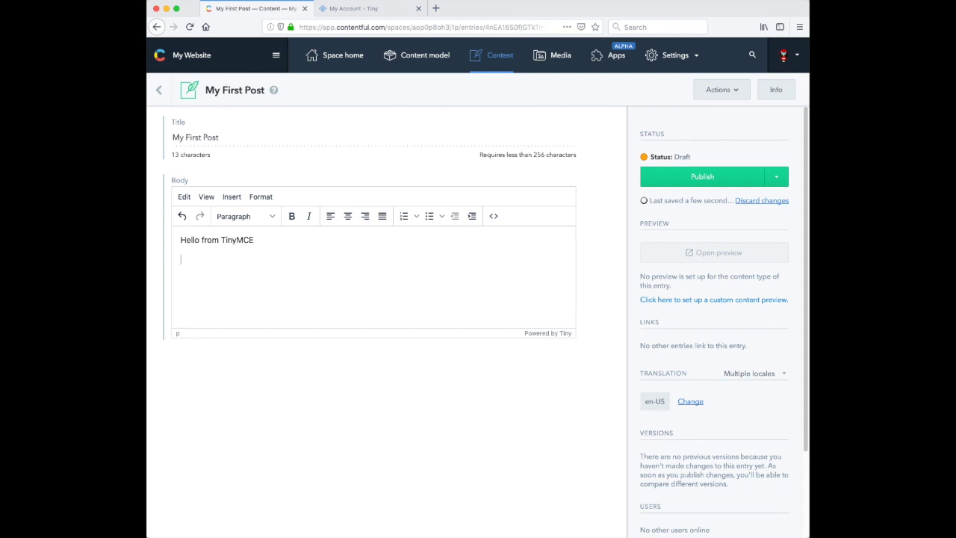
text(Splling as you type)
right_click(194, 262)
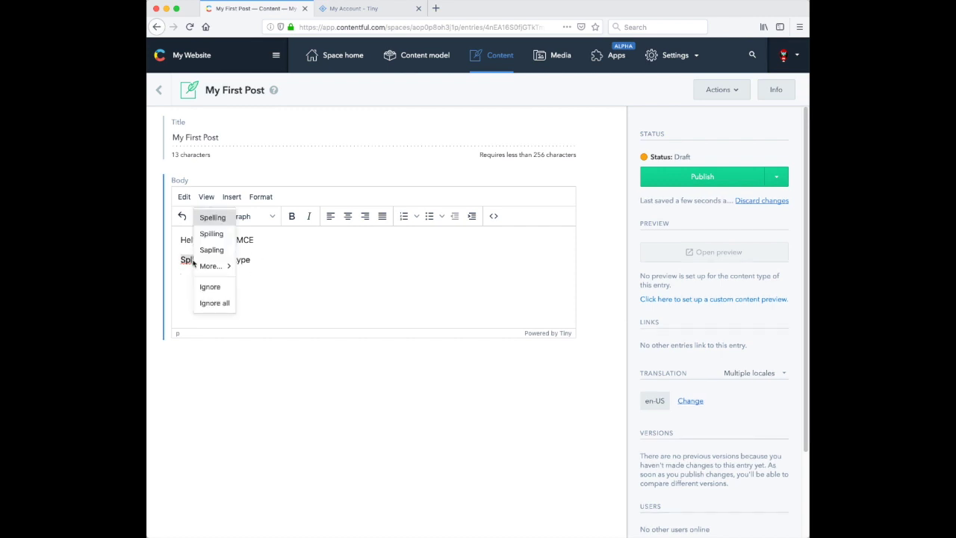
click(213, 218)
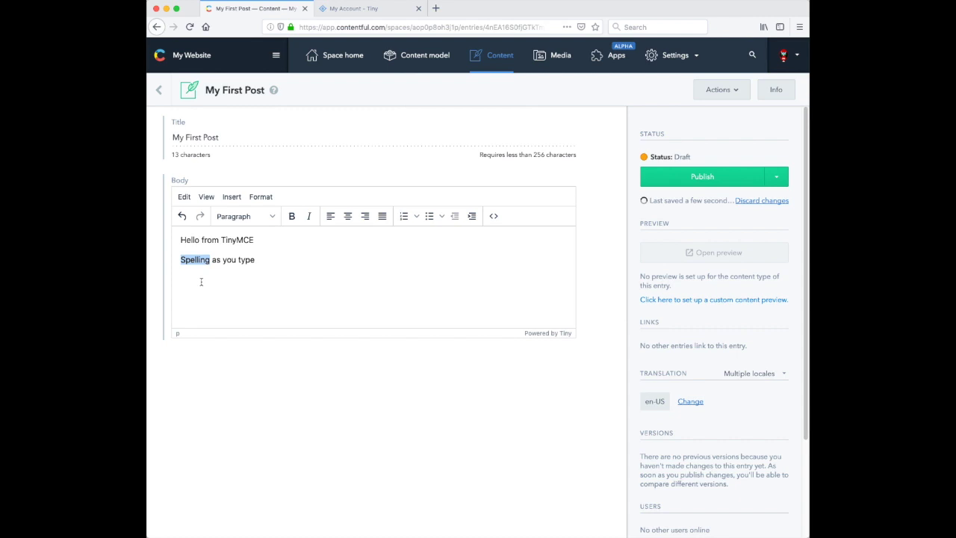
click(201, 282)
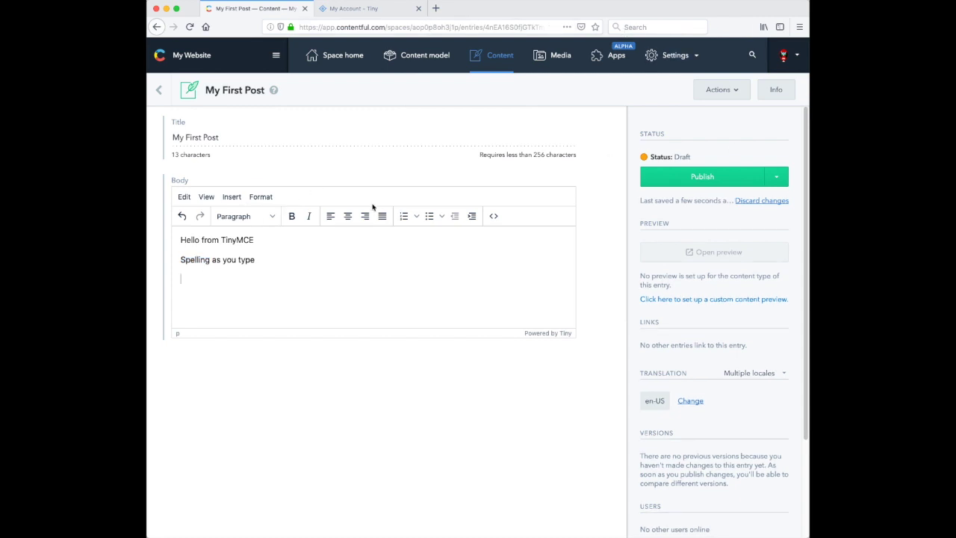
Step: Search YouTube for 'rick roll' and open the Rick Astley 'Never Gonna Give You Up' video
click(436, 10)
text(you)
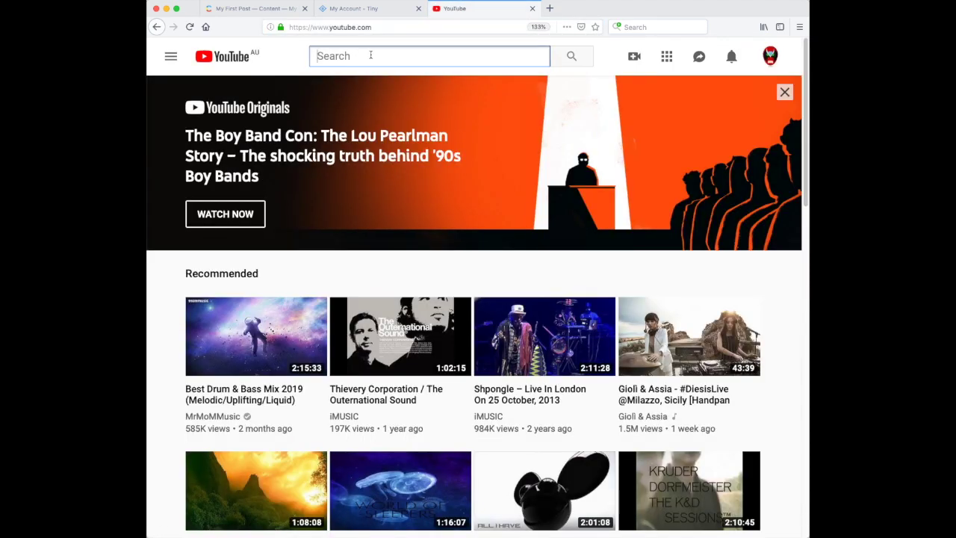
text(rick roll)
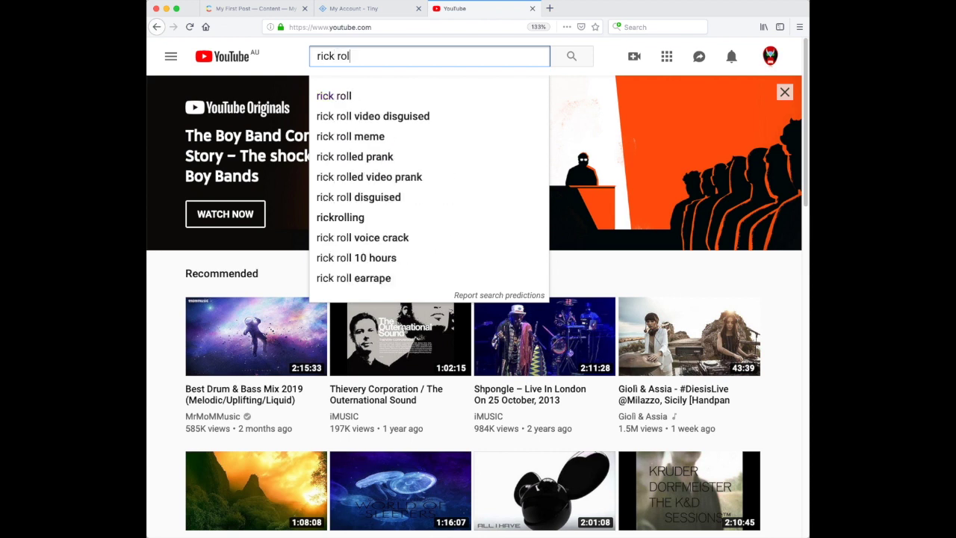
key(Return)
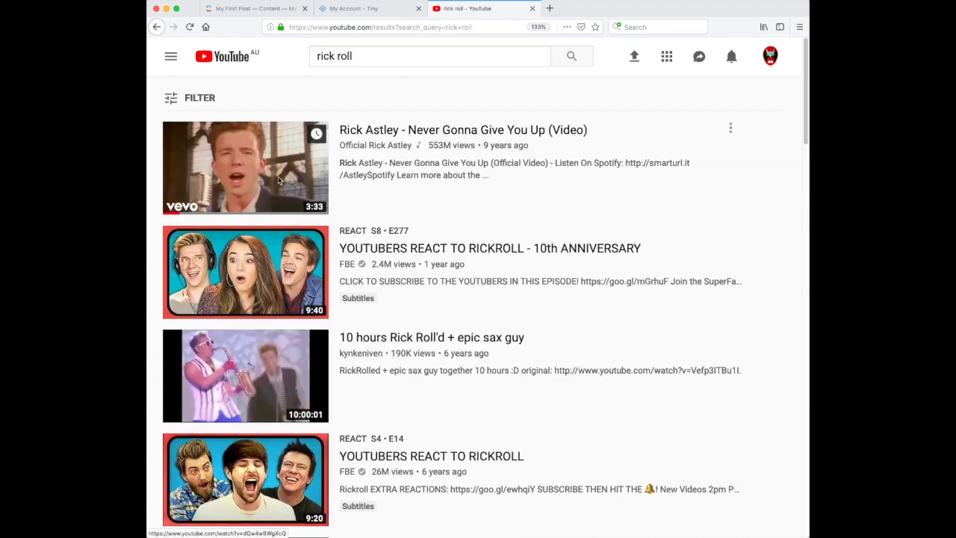
click(410, 208)
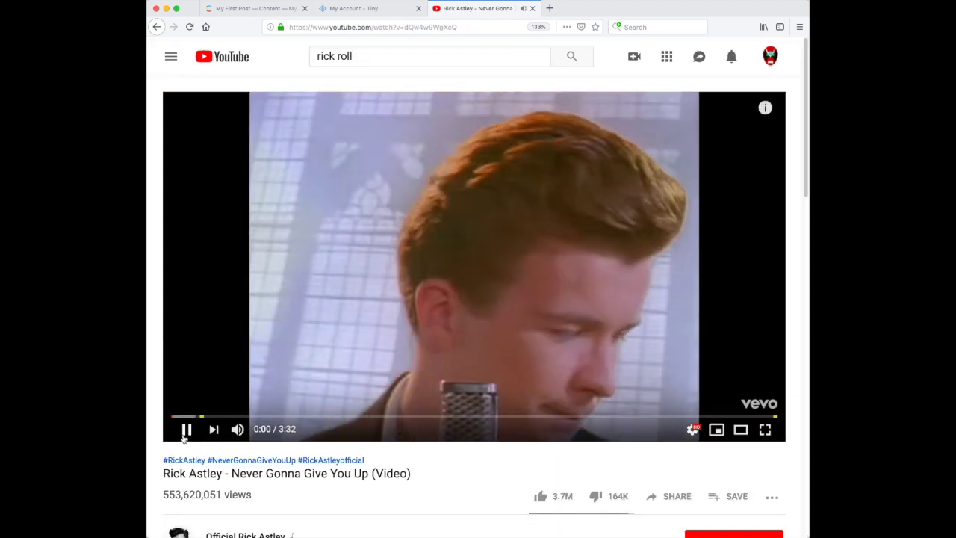
Step: Copy the video page's URL from the address bar and return to the other tabs
click(381, 27)
right_click(379, 26)
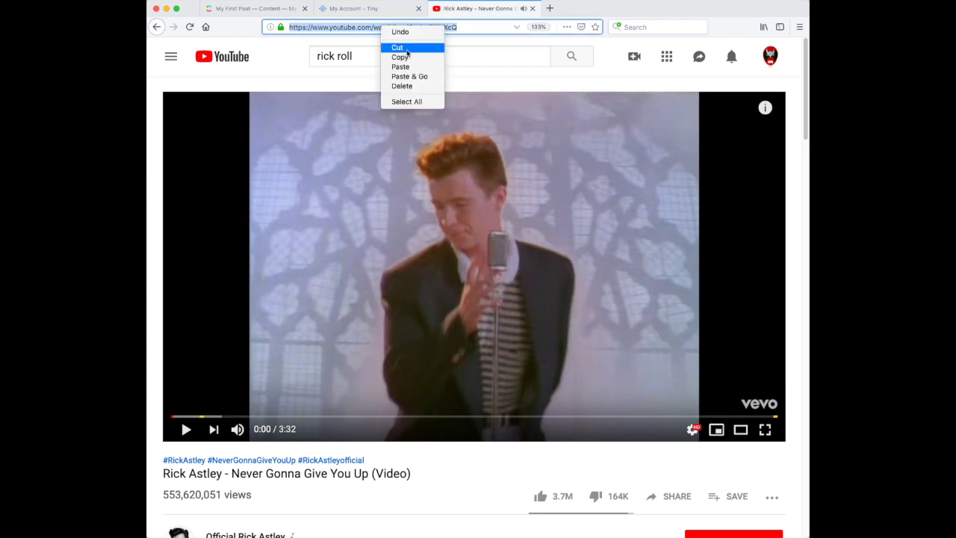
click(410, 59)
click(371, 11)
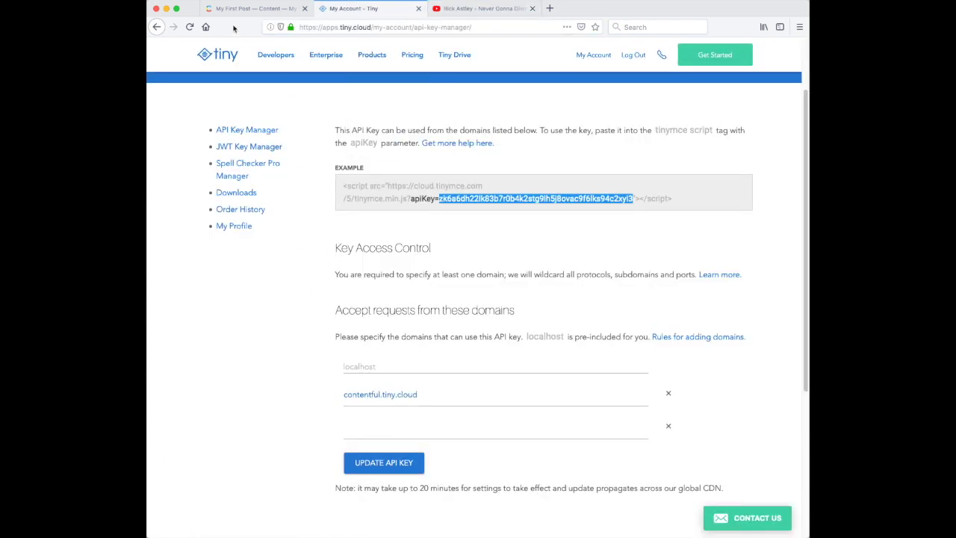
Step: Paste the Rick Astley YouTube link into the My First Post body to embed the video
click(251, 9)
key(super+v)
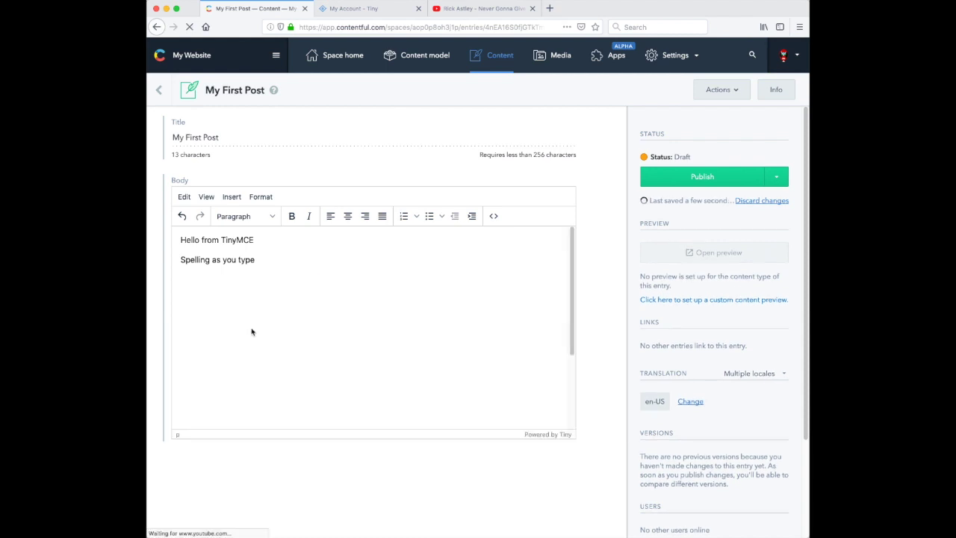
scroll(449, 344, down, 2)
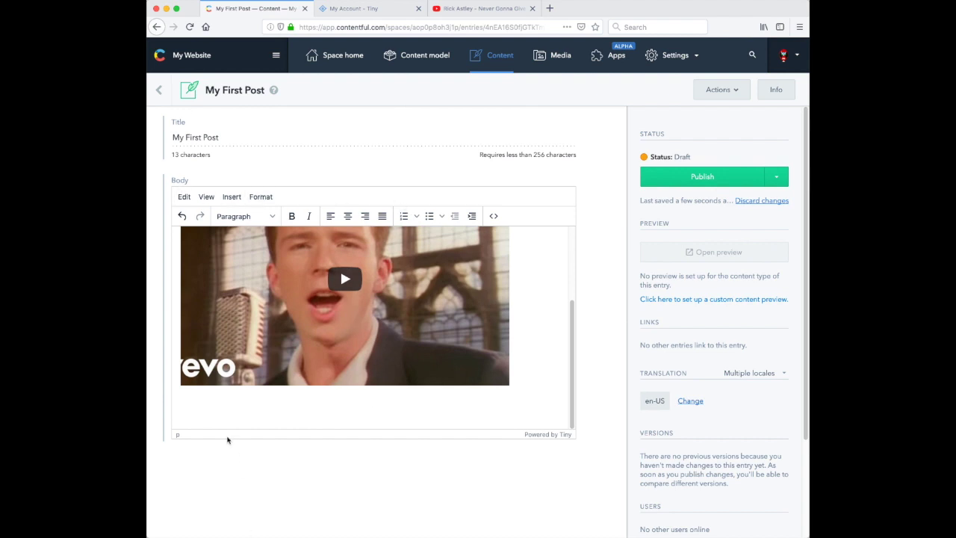
scroll(299, 336, up, 3)
Step: Make 'Hello from TinyMCE' a Heading 1, publish My First Post, and return to Content
drag(257, 239, 155, 237)
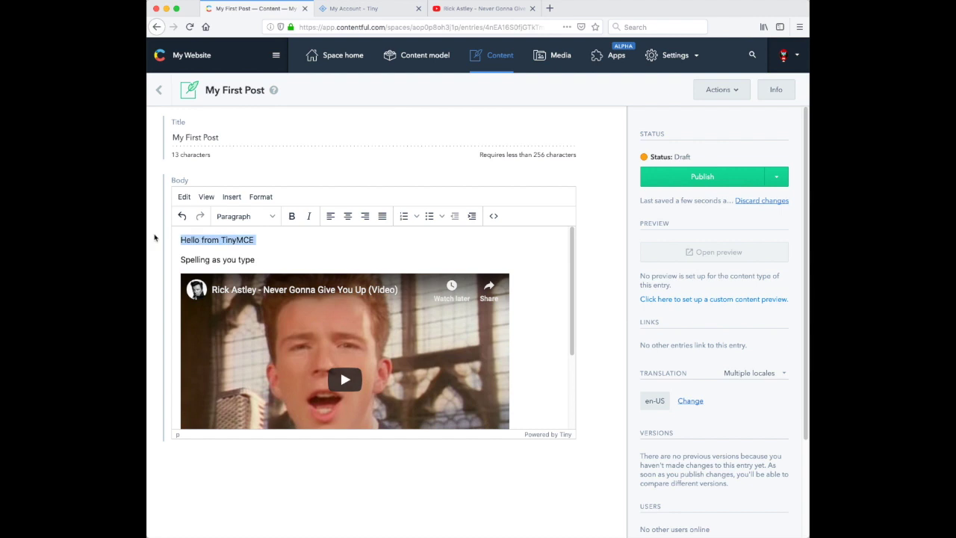
click(245, 216)
click(290, 256)
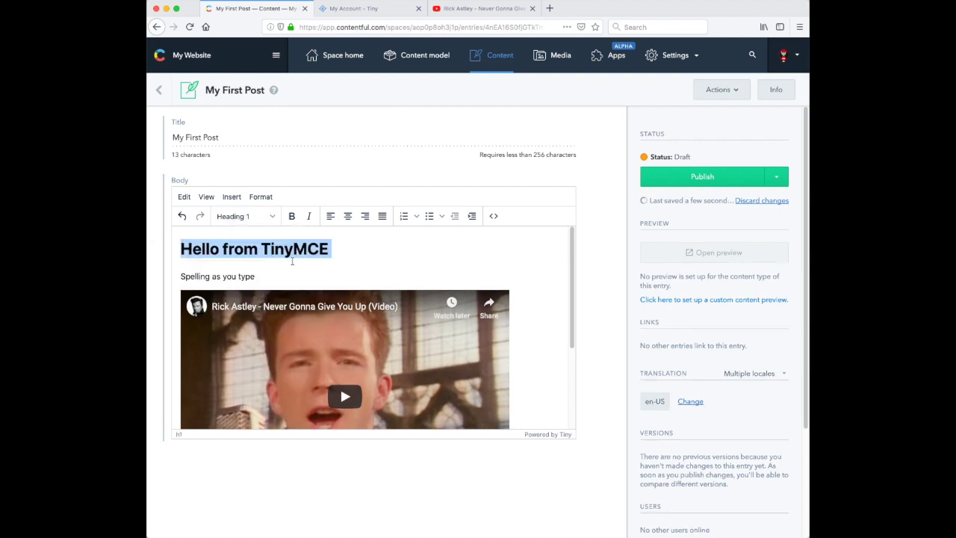
click(281, 277)
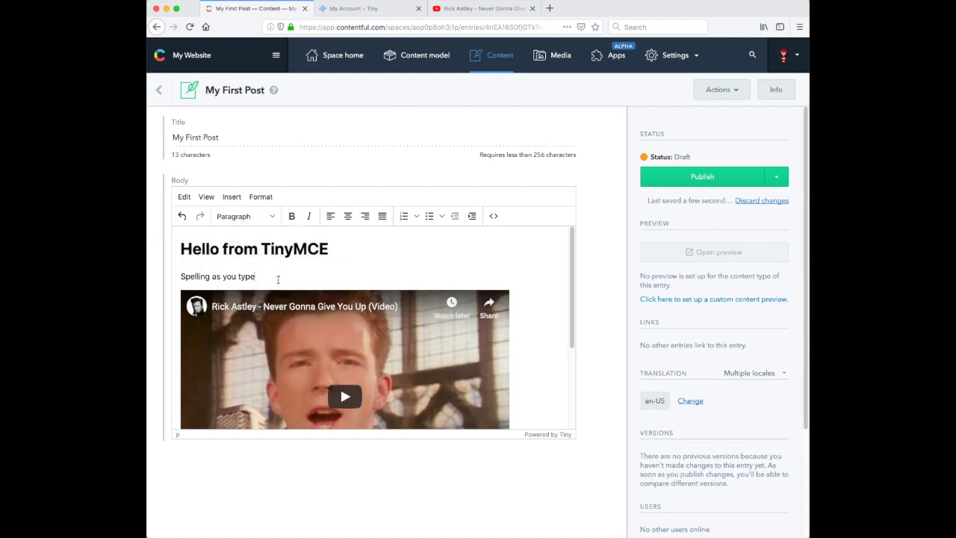
click(702, 183)
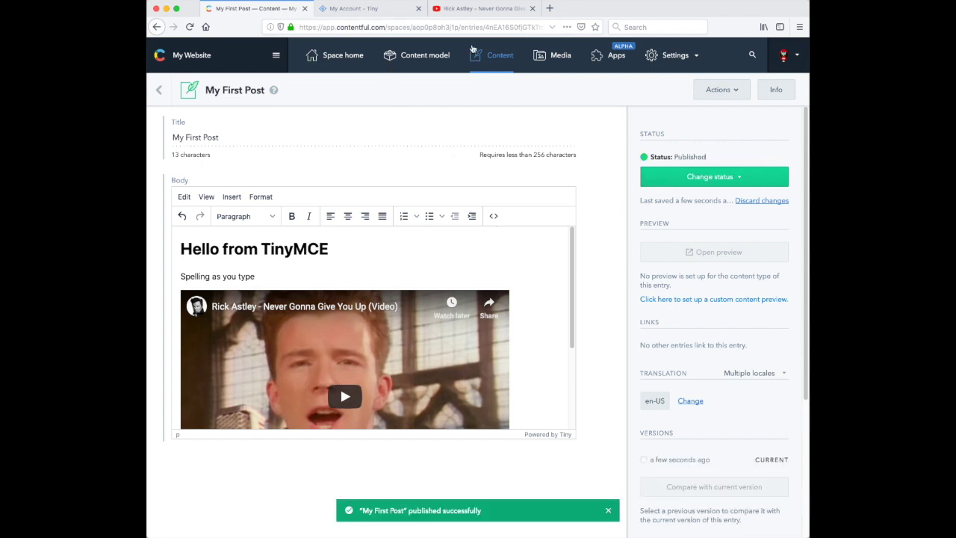
click(493, 57)
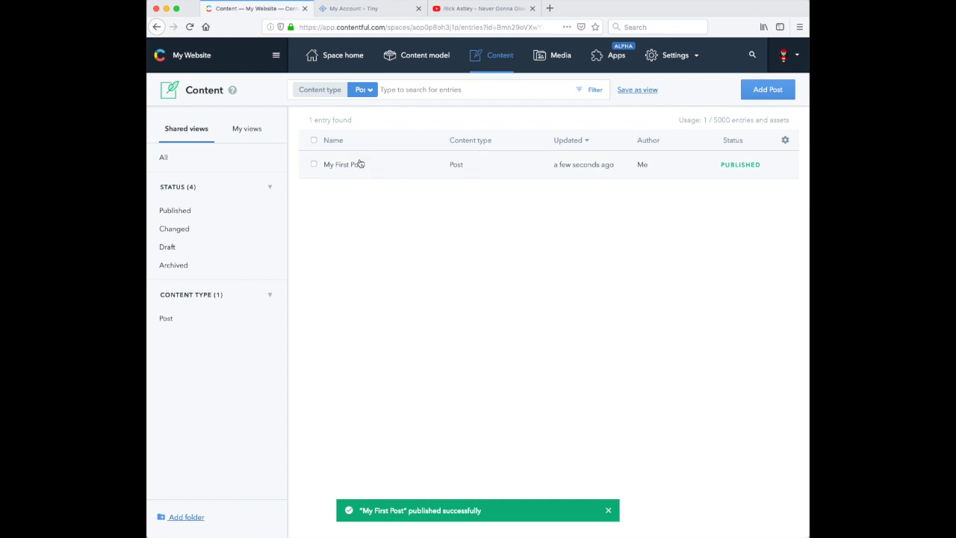